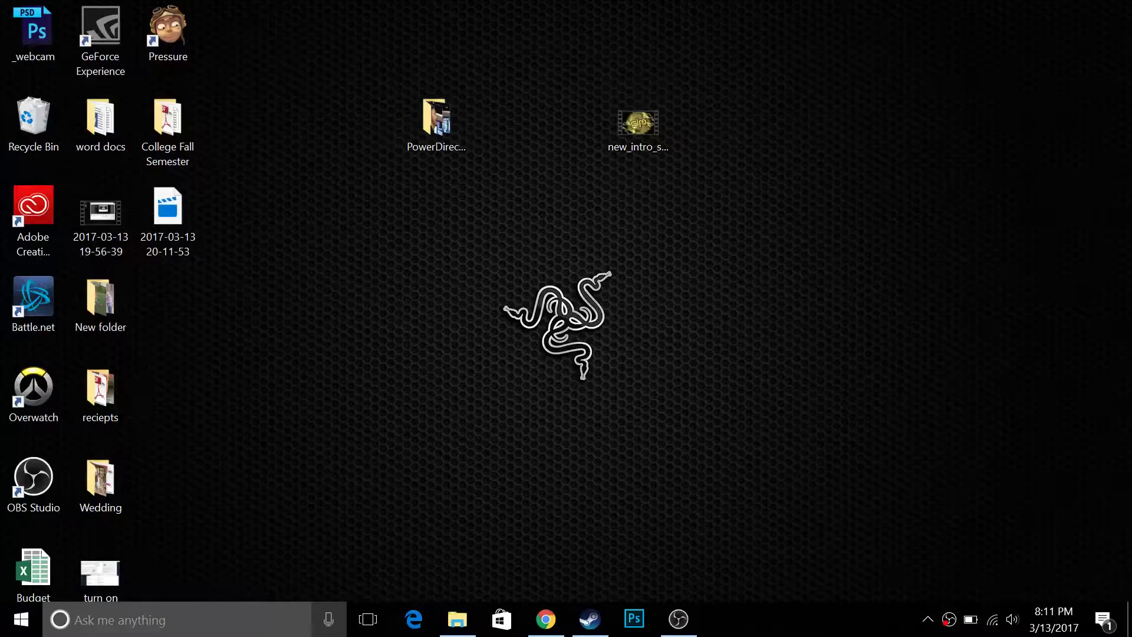
Launch PowerDirector 15 from the taskbar search and start a new project in the Full Feature Editor
{"action": "left_click", "coordinate": [261, 634]}
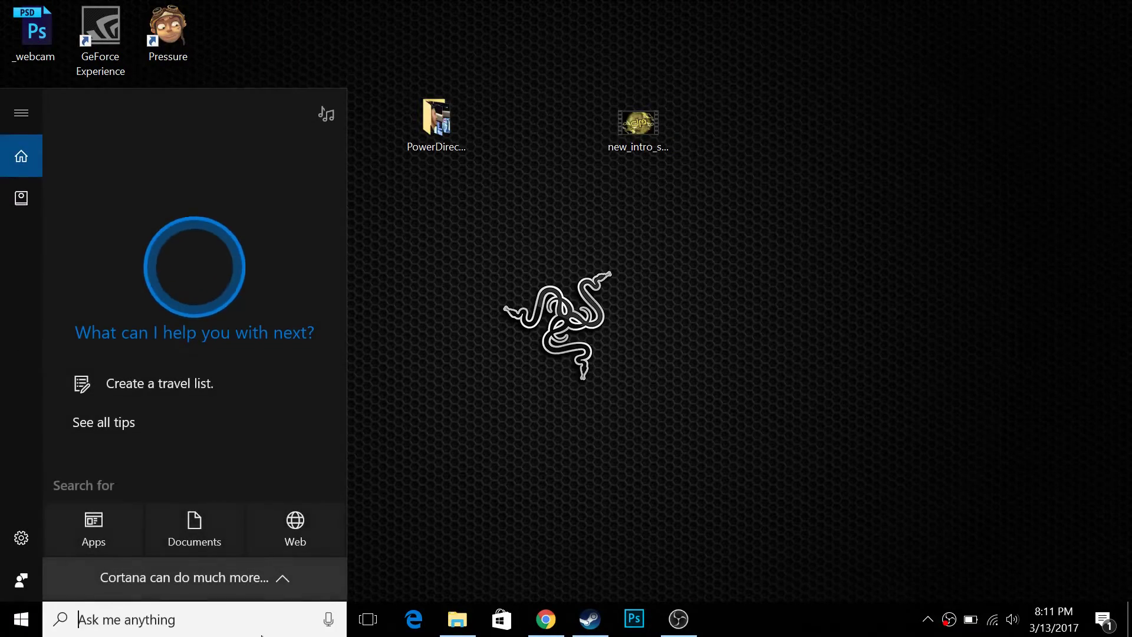
{"action": "type", "text": "po"}
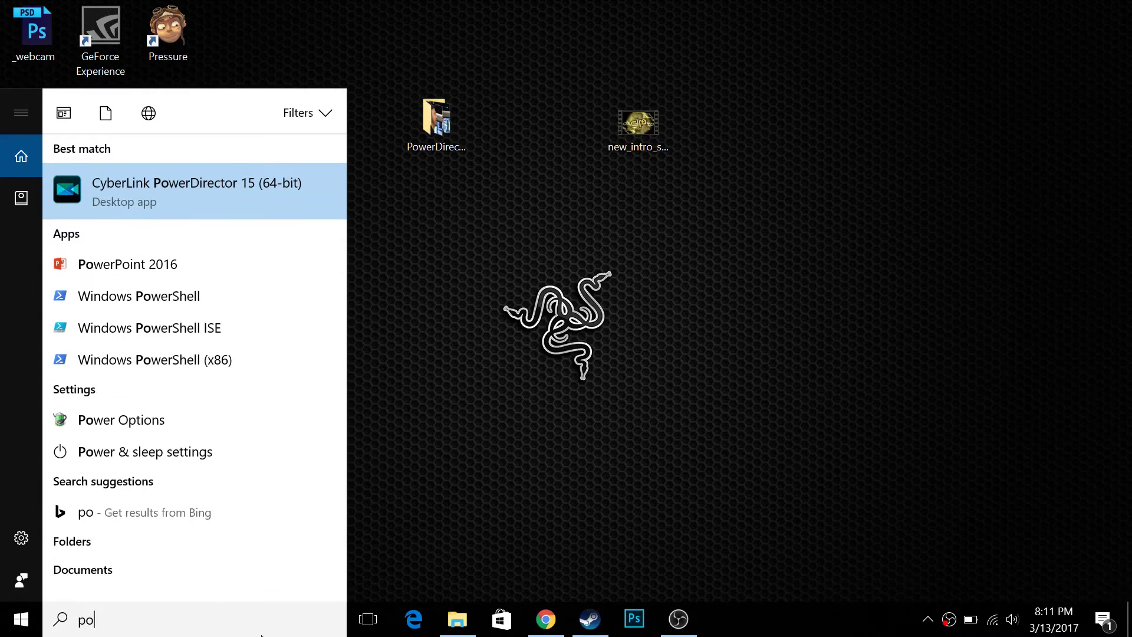
{"action": "left_click", "coordinate": [198, 199]}
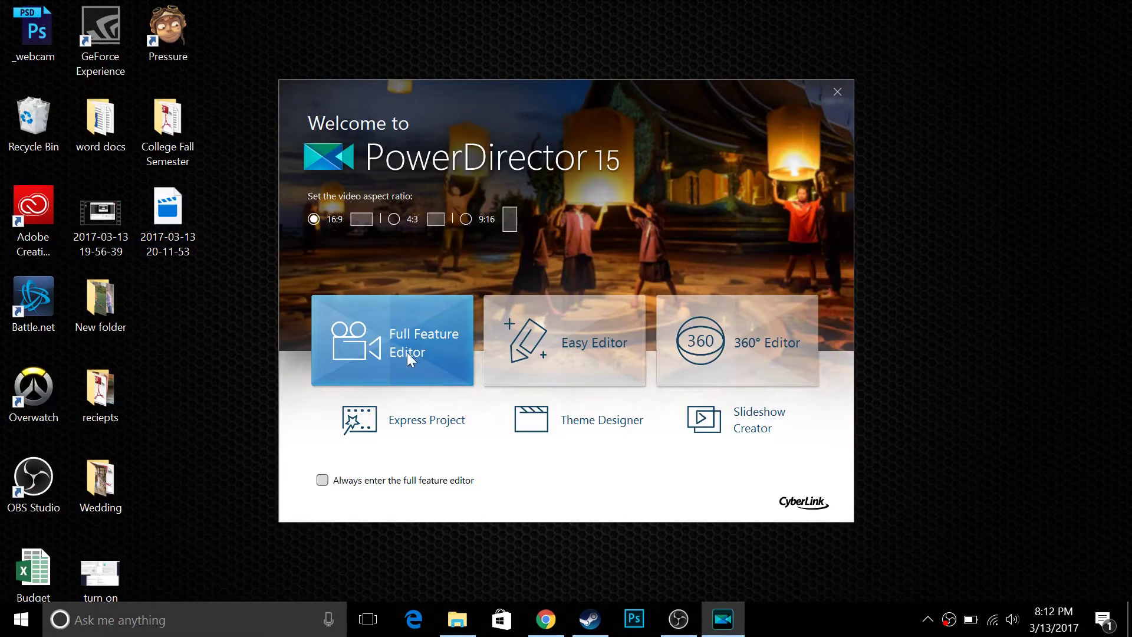
{"action": "left_click", "coordinate": [383, 341]}
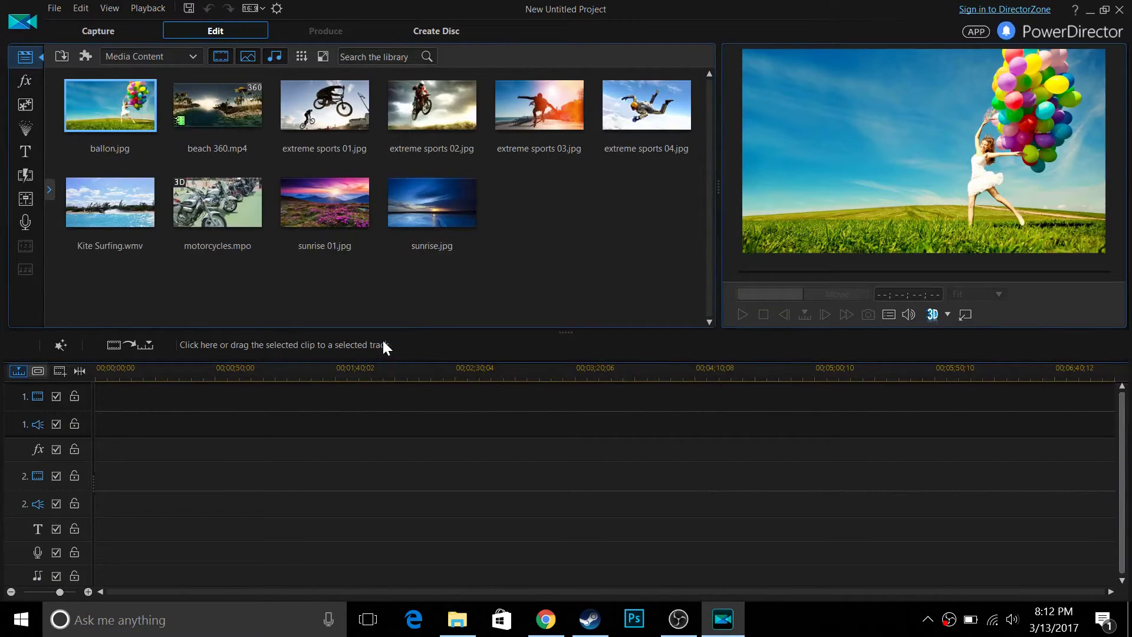
Import the Desktop's PowerDirector folder into the media library via File > Import > Media Folder
{"action": "left_click", "coordinate": [55, 9]}
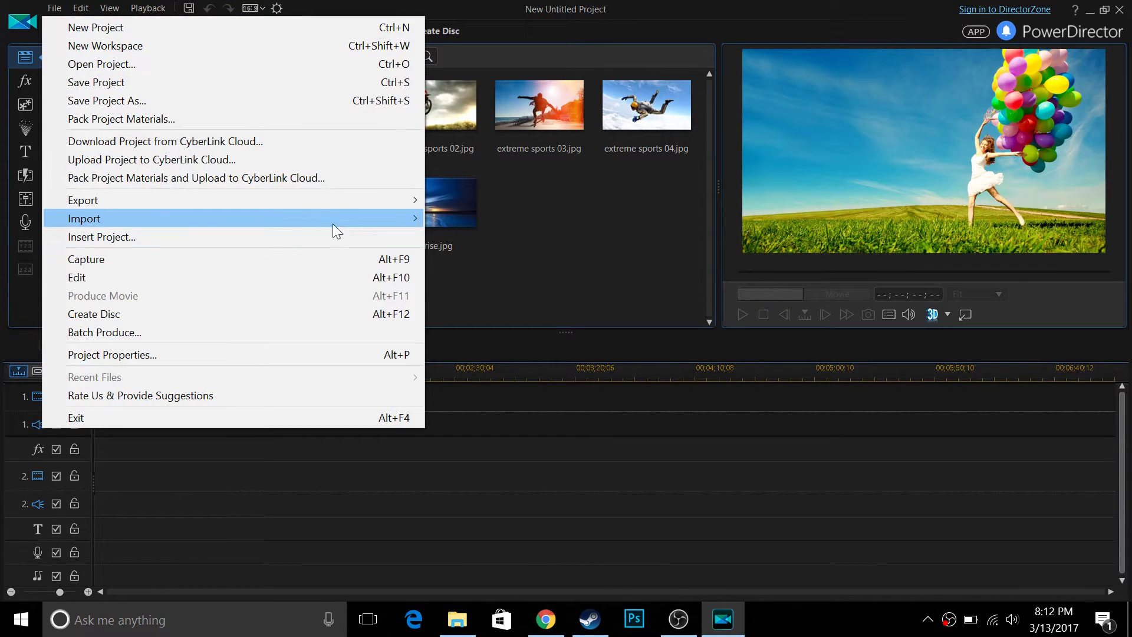
{"action": "mouse_move", "coordinate": [370, 220]}
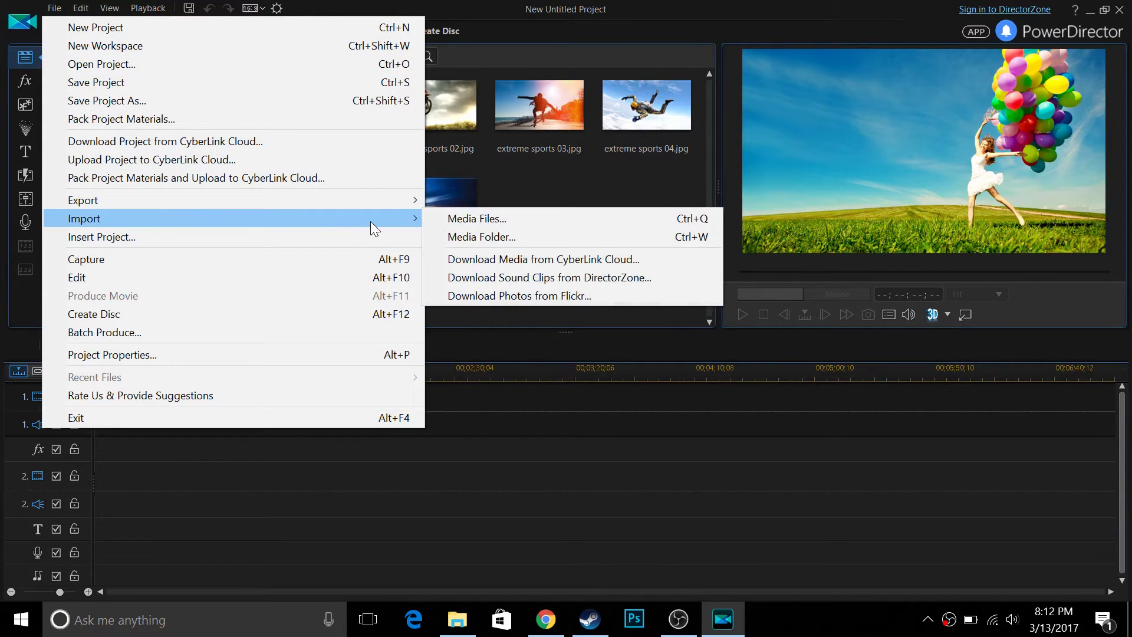
{"action": "left_click", "coordinate": [568, 239]}
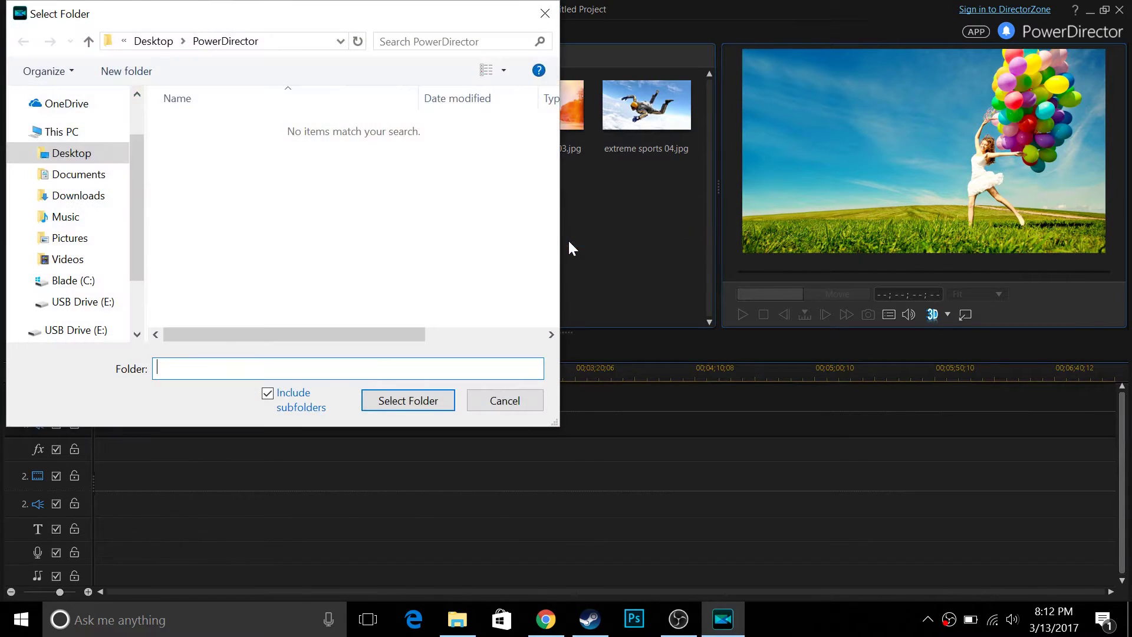
{"action": "left_click", "coordinate": [59, 154]}
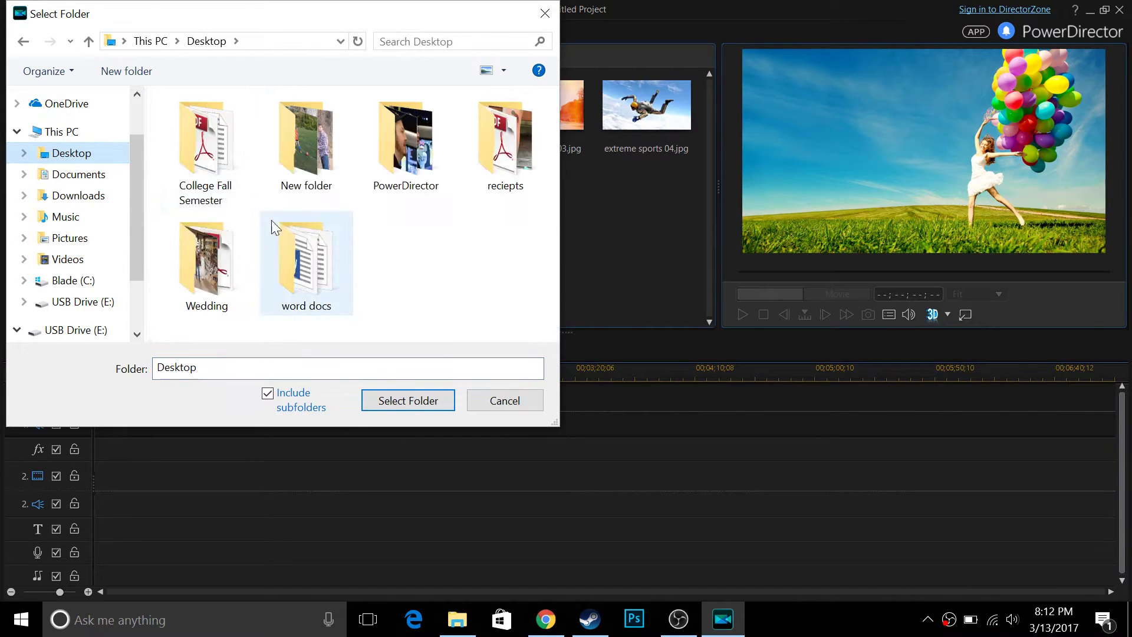
{"action": "left_click", "coordinate": [383, 167]}
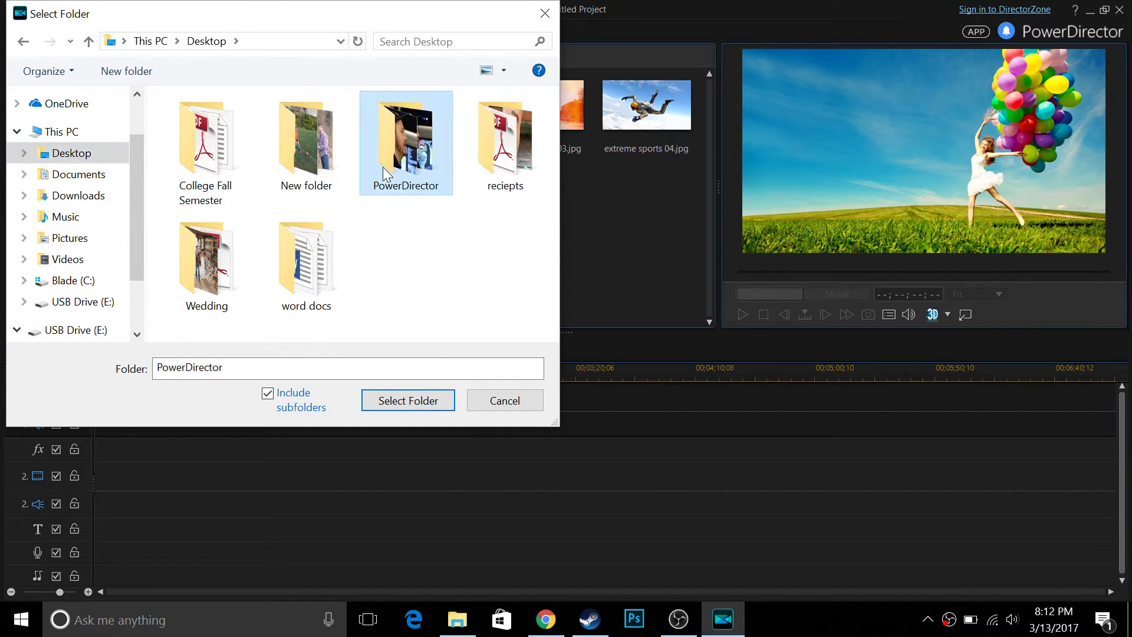
{"action": "left_click", "coordinate": [415, 401]}
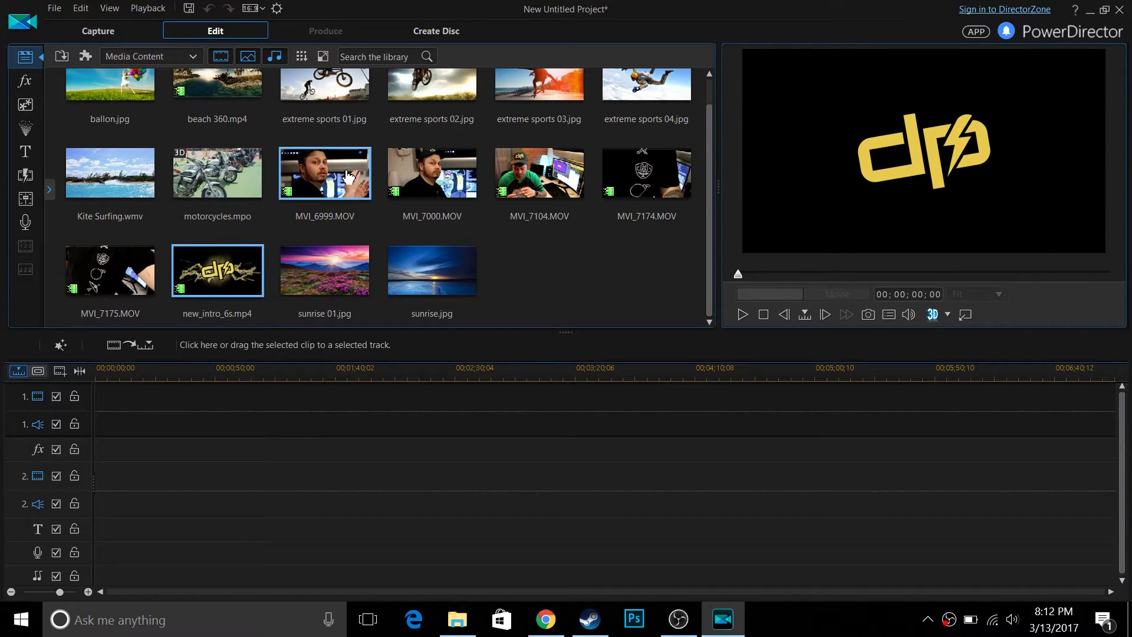
Place MVI_6999 at the start of video track 1 and preview MVI_7174 in the library
{"action": "mouse_move", "coordinate": [348, 175]}
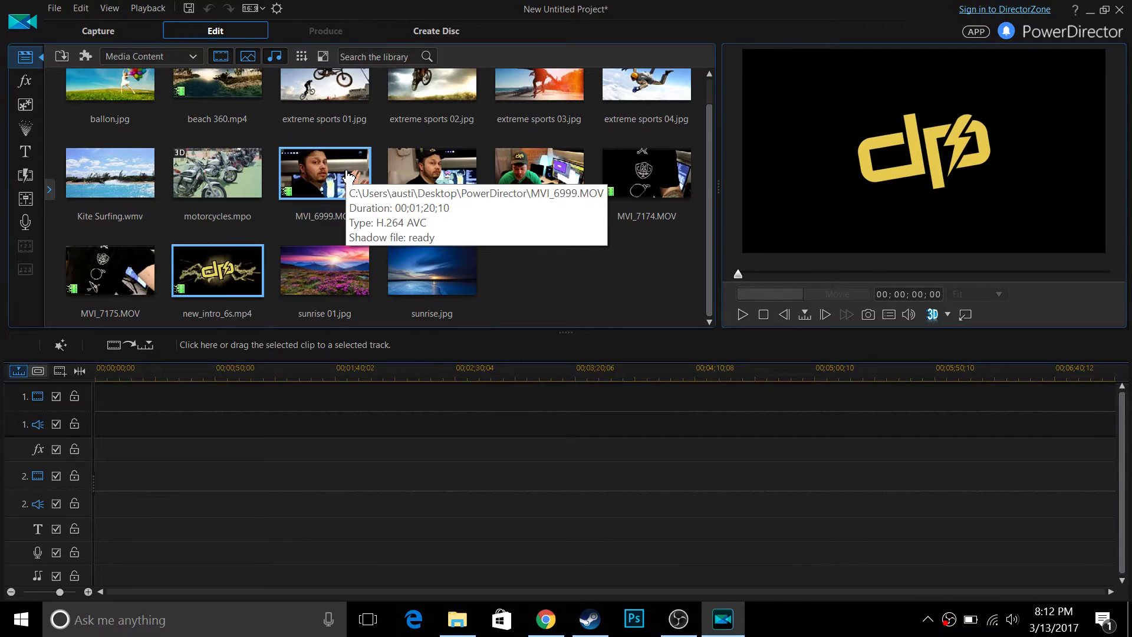
{"action": "left_click_drag", "start_coordinate": [348, 176], "coordinate": [89, 424]}
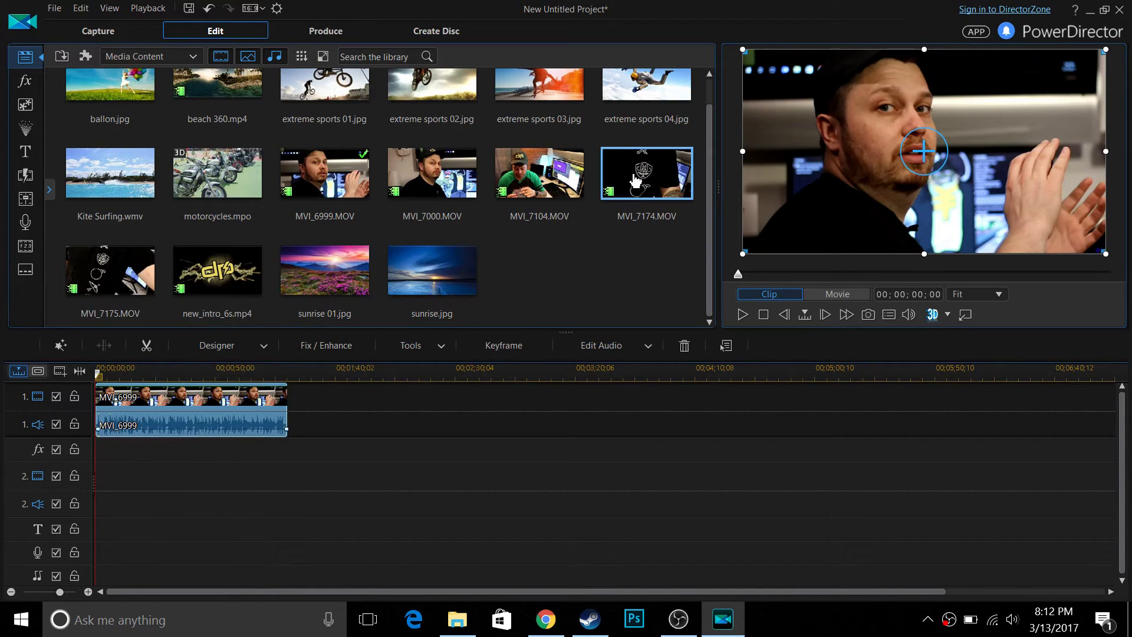
{"action": "left_click", "coordinate": [744, 303]}
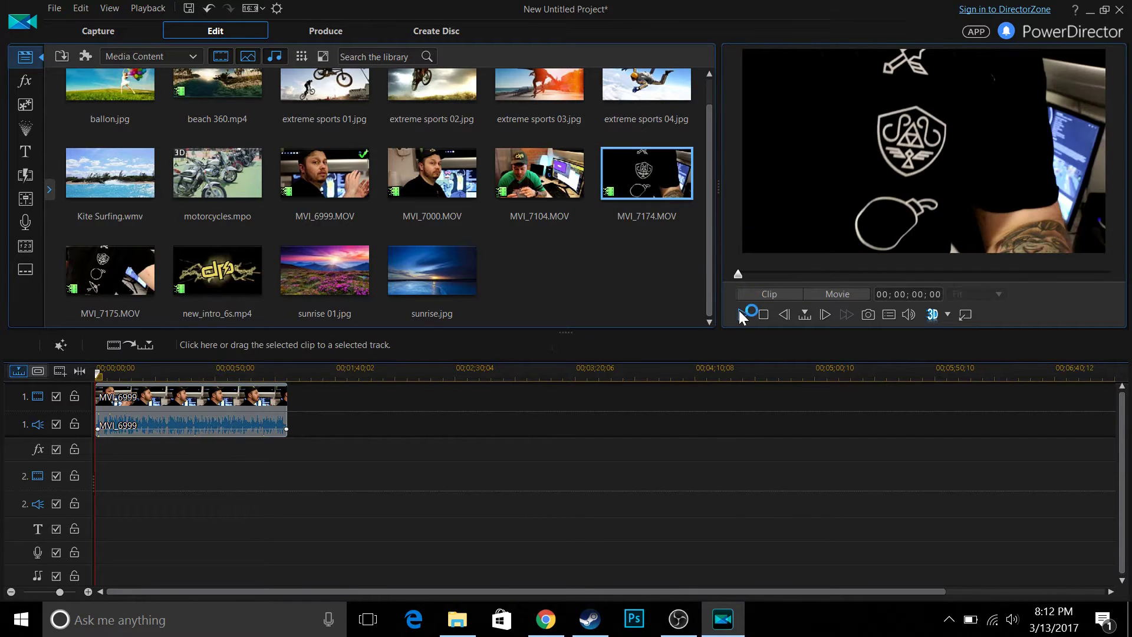
{"action": "left_click_drag", "start_coordinate": [738, 274], "coordinate": [751, 276]}
{"action": "key", "text": "space"}
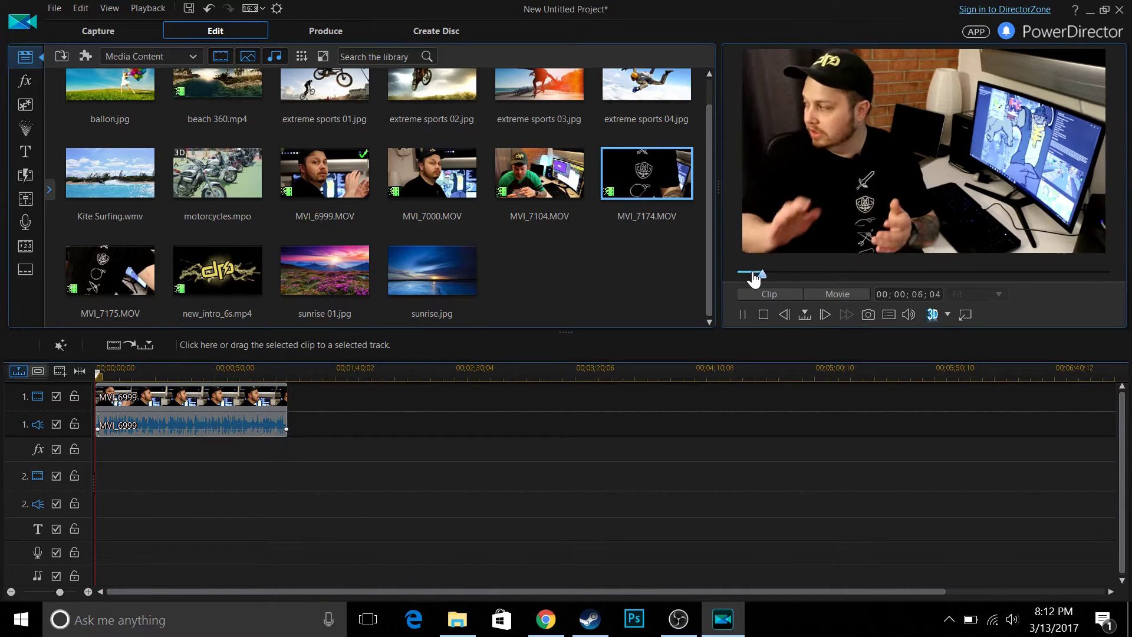
{"action": "key", "text": "space"}
Place MVI_7174 at the start of video track 2 and play the timeline to compare both clips
{"action": "left_click_drag", "start_coordinate": [614, 173], "coordinate": [99, 502]}
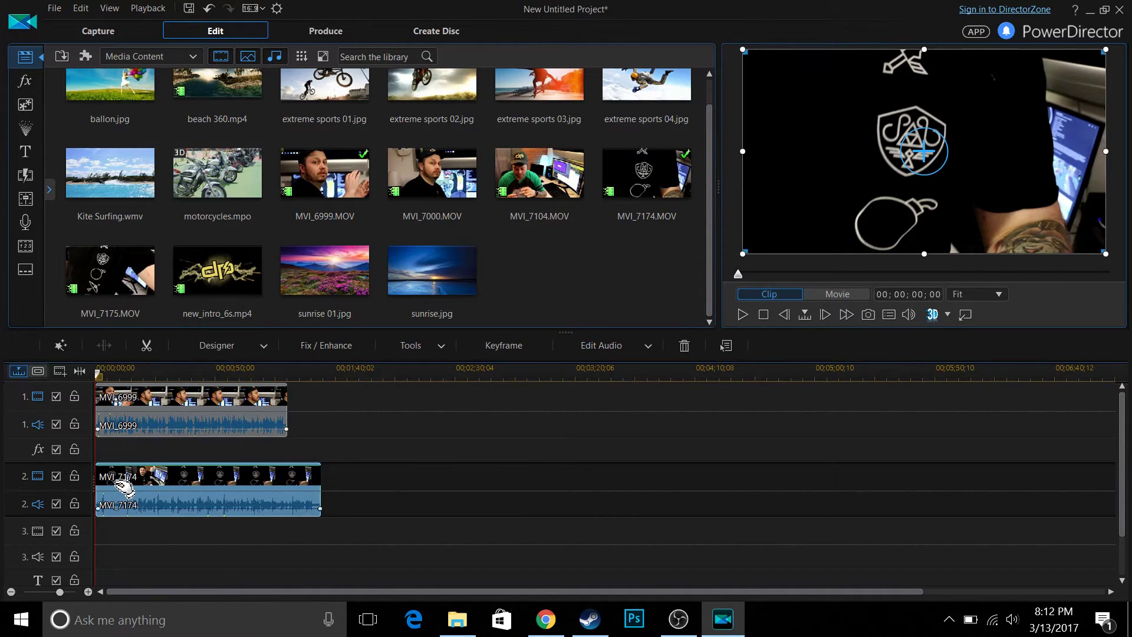
{"action": "key", "text": "space"}
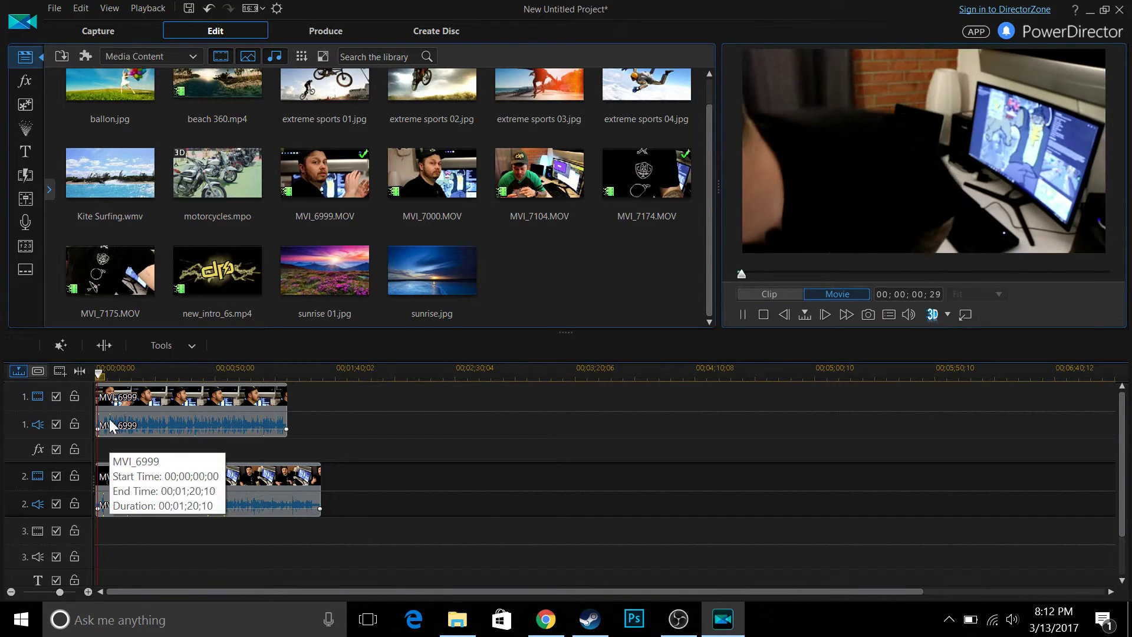
{"action": "left_click_drag", "start_coordinate": [100, 377], "coordinate": [113, 377]}
Split MVI_7174 on track 2 at 00;00;15;06 using Edit > Split at Current Time
{"action": "key", "text": "space"}
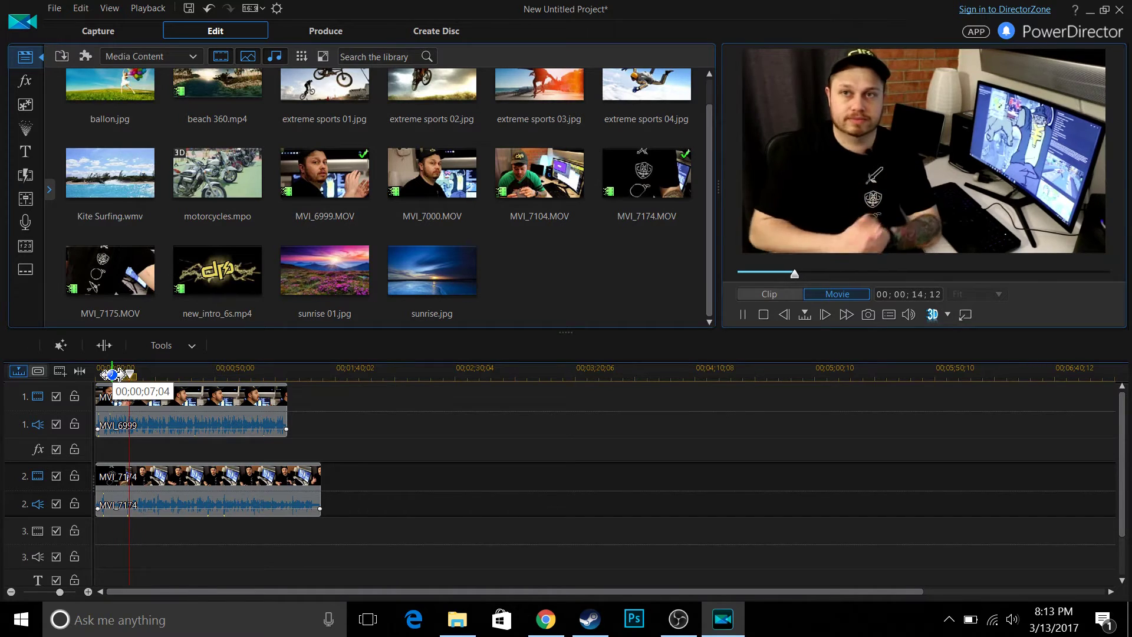
{"action": "key", "text": "space"}
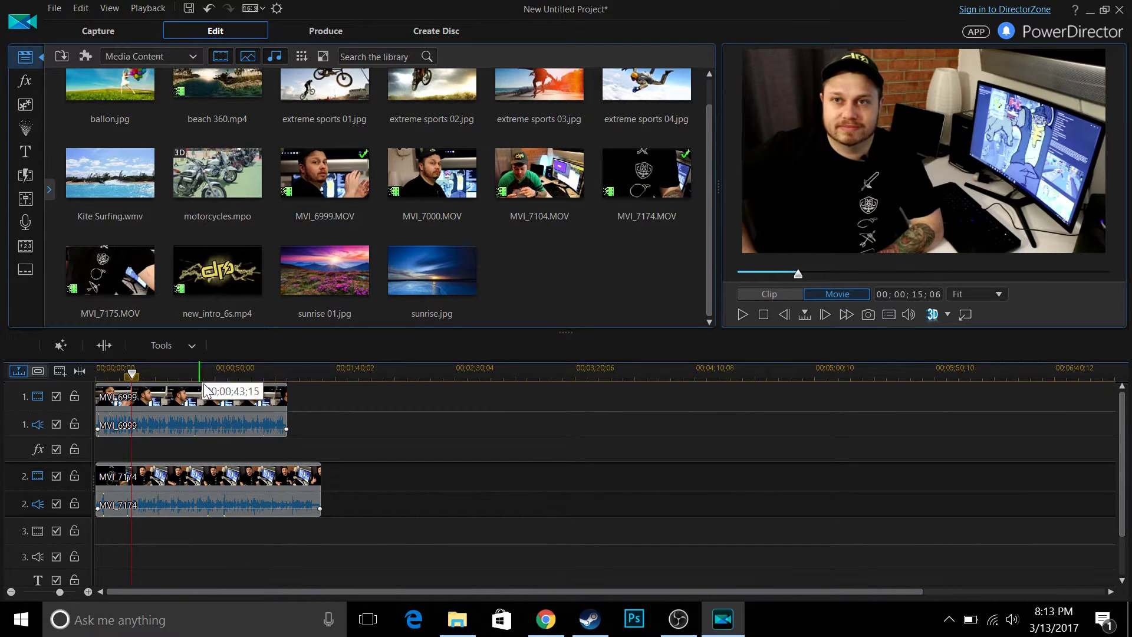
{"action": "left_click", "coordinate": [137, 469]}
{"action": "left_click", "coordinate": [84, 7]}
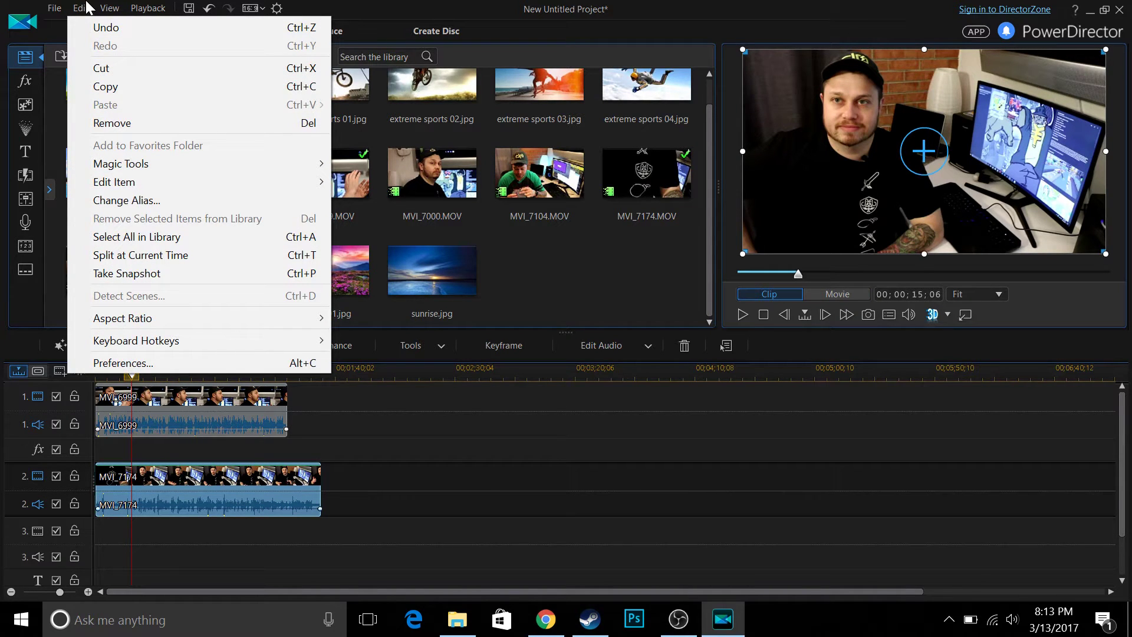
{"action": "left_click", "coordinate": [168, 256]}
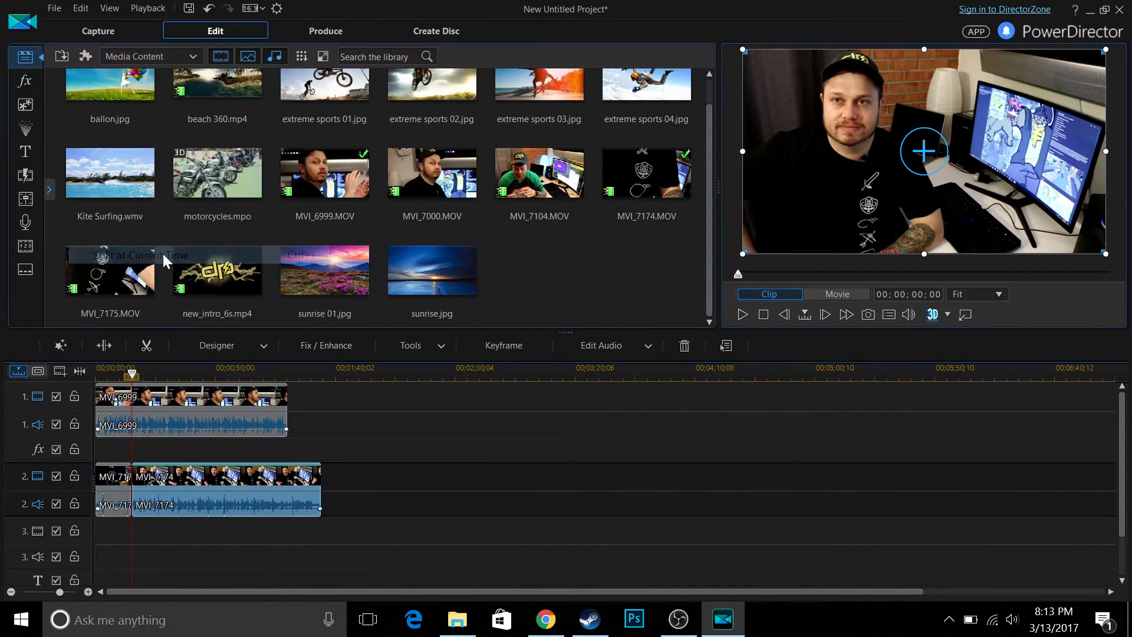
Delete MVI_7174's opening piece with Remove and Fill Gap, then play the synced timeline
{"action": "left_click", "coordinate": [116, 494]}
{"action": "key", "text": "Delete"}
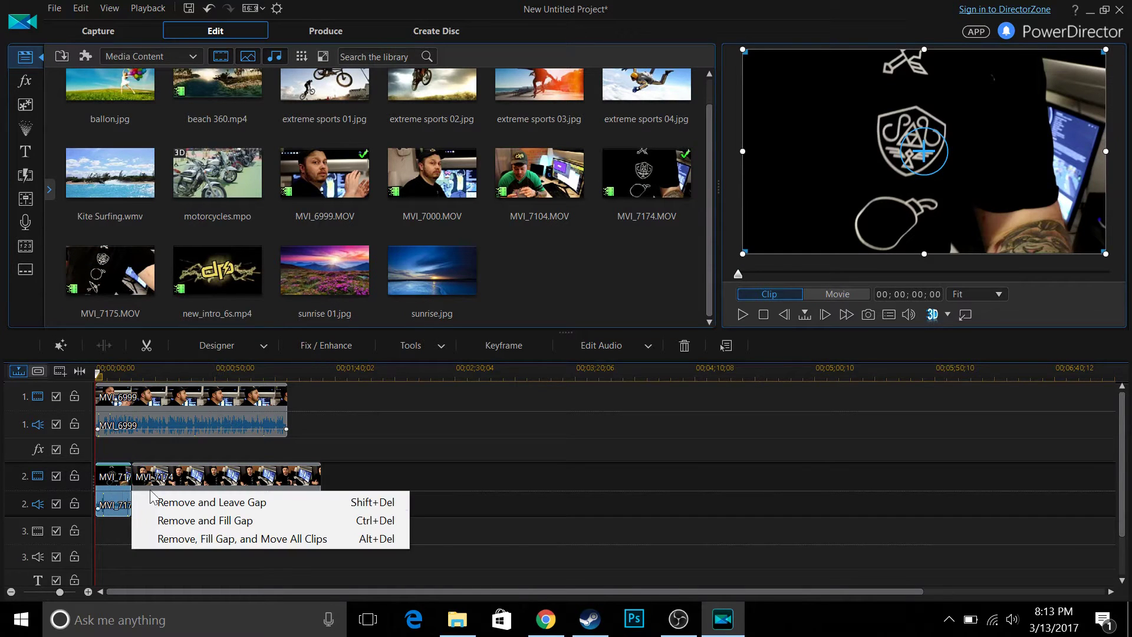
{"action": "left_click", "coordinate": [206, 519]}
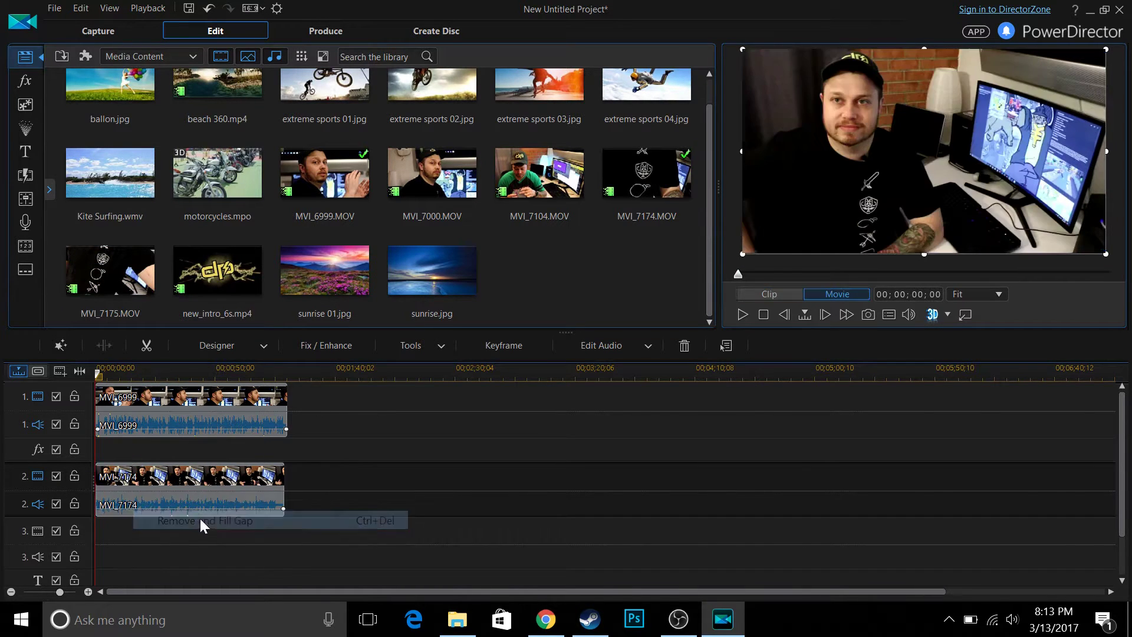
{"action": "left_click", "coordinate": [123, 400]}
{"action": "key", "text": "space"}
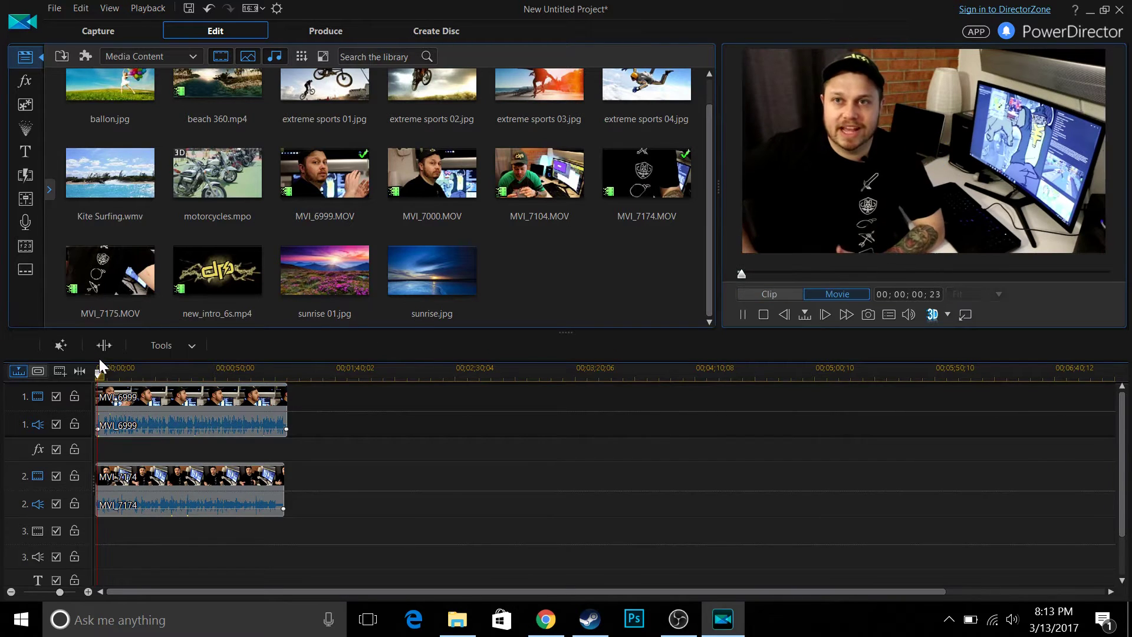
Exit the PiP designer, hide track 2, and play back only MVI_6999 on track 1
{"action": "left_click", "coordinate": [195, 410]}
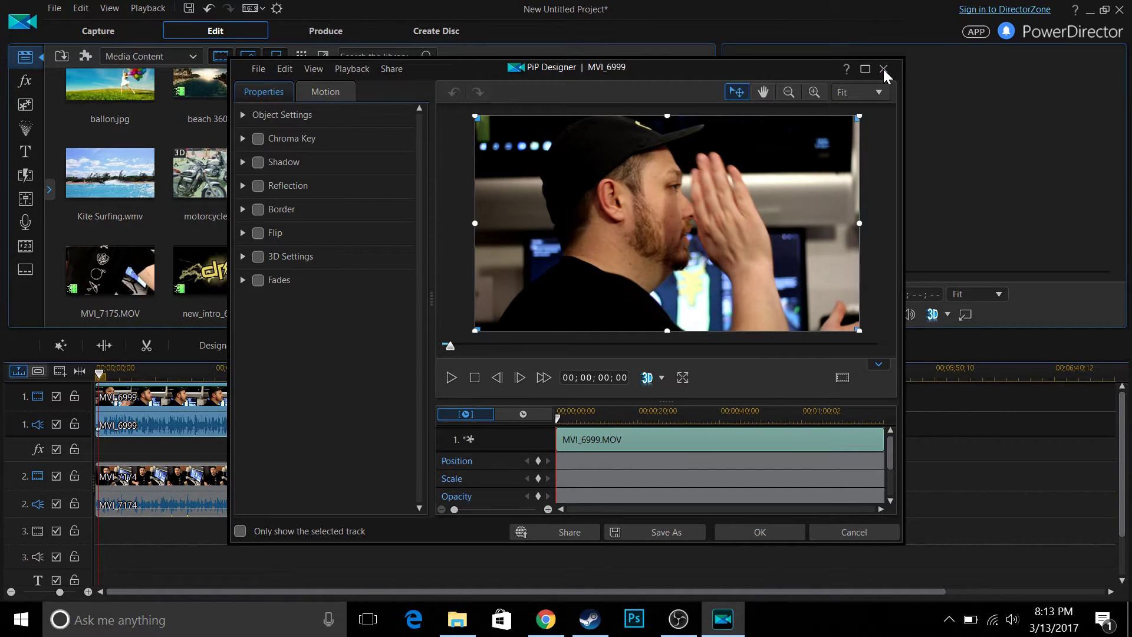
{"action": "left_click", "coordinate": [884, 69]}
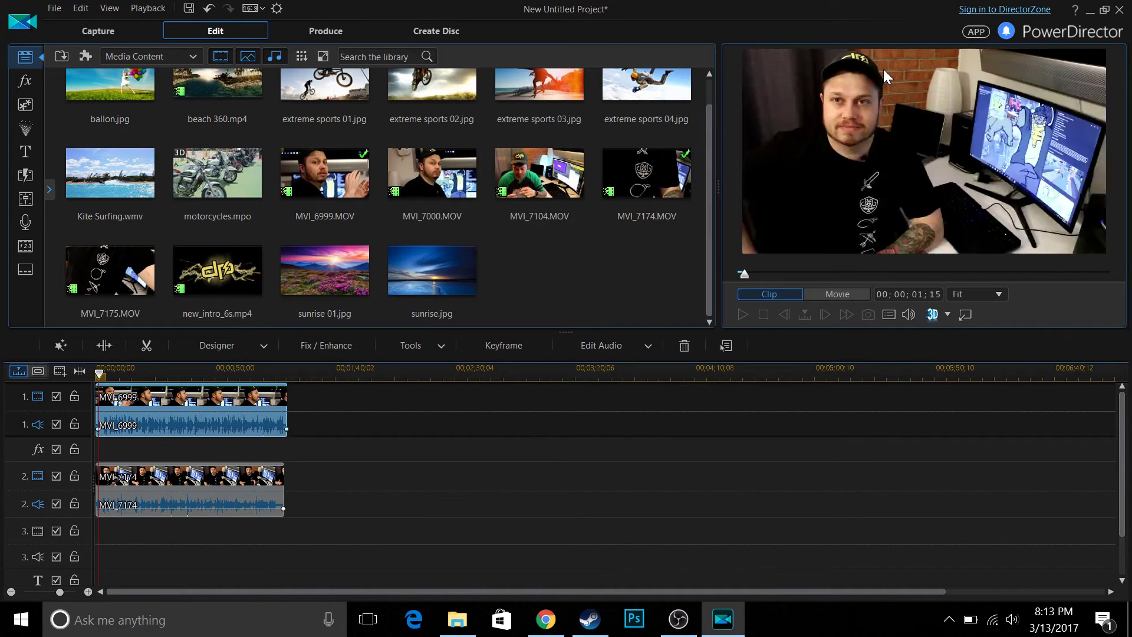
{"action": "left_click", "coordinate": [55, 475]}
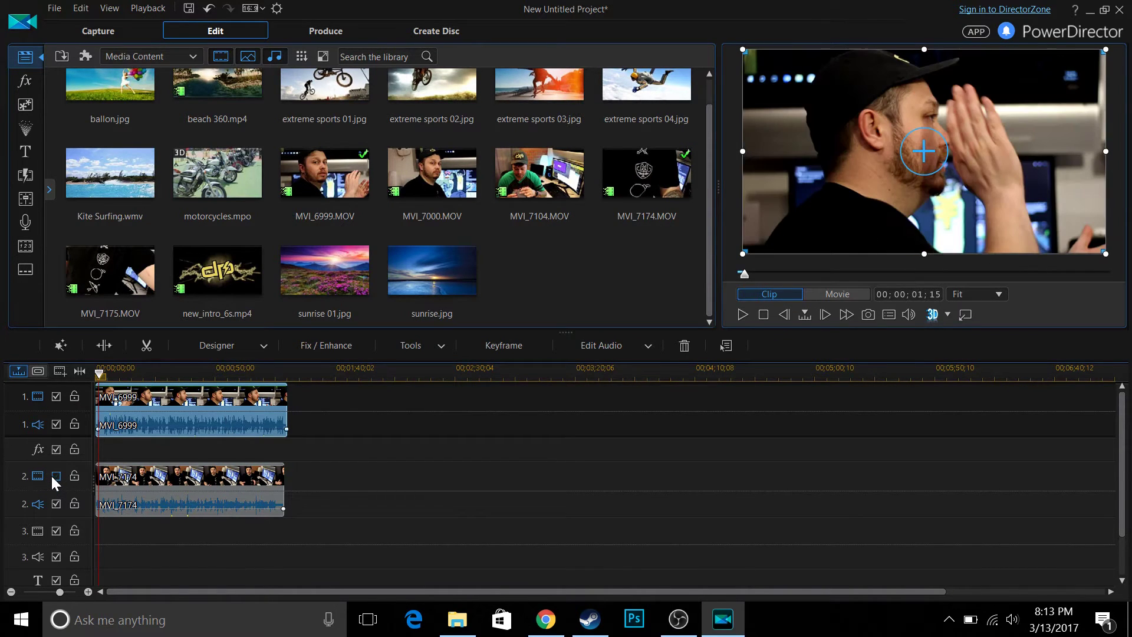
{"action": "key", "text": "space"}
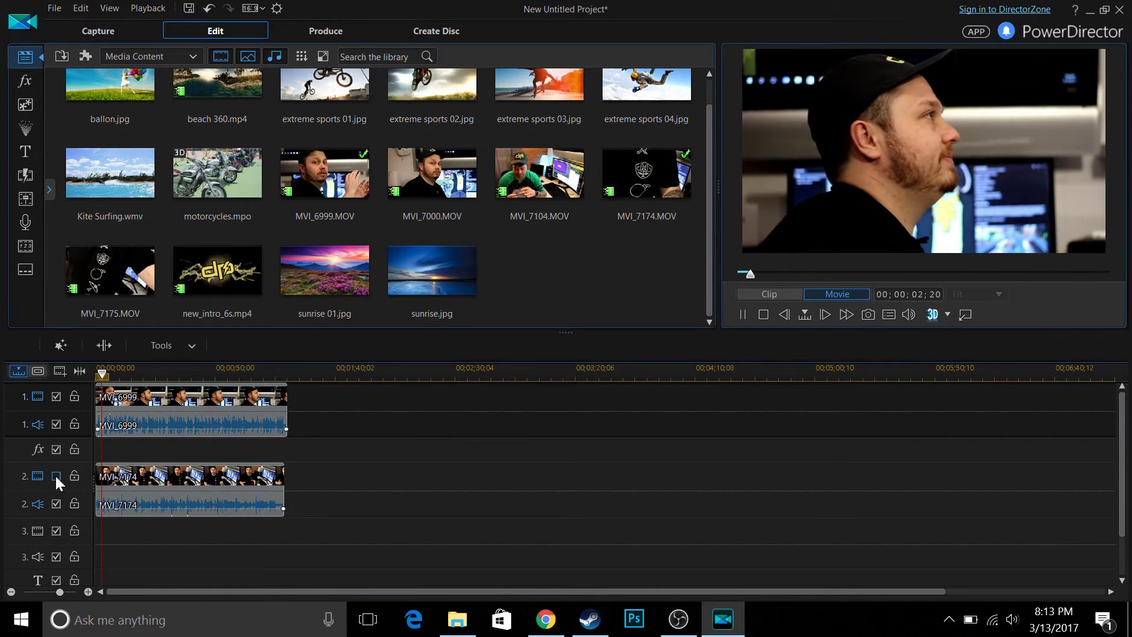
Split MVI_6999 at 00;00;02;27 and delete its opening piece with Remove and Fill Gap
{"action": "left_click", "coordinate": [116, 403]}
{"action": "left_click", "coordinate": [82, 8]}
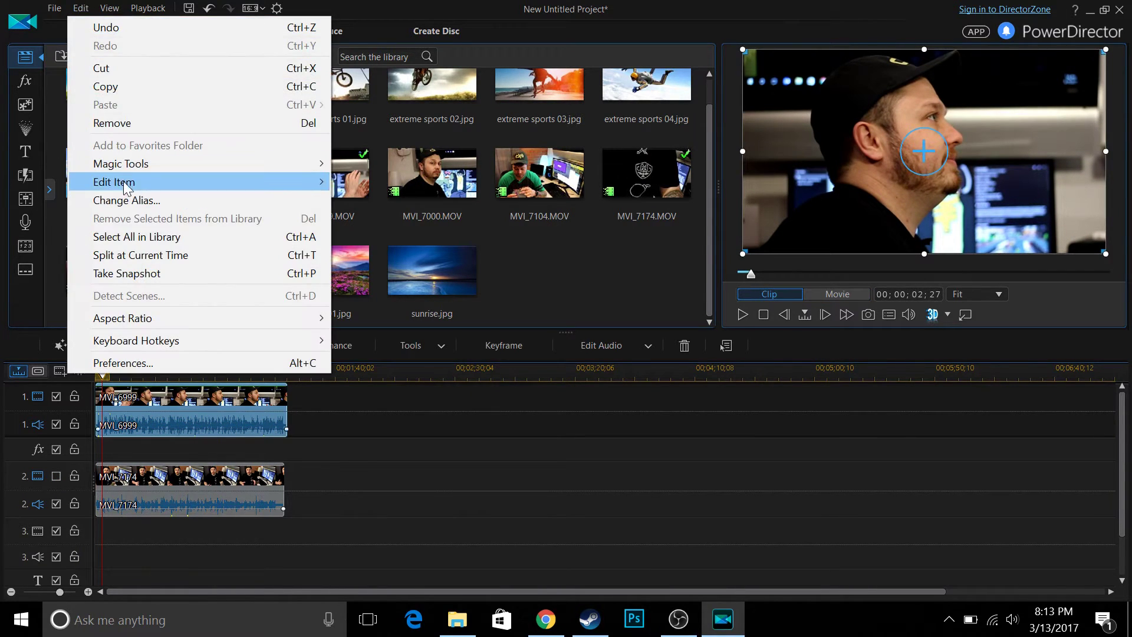
{"action": "left_click", "coordinate": [133, 255]}
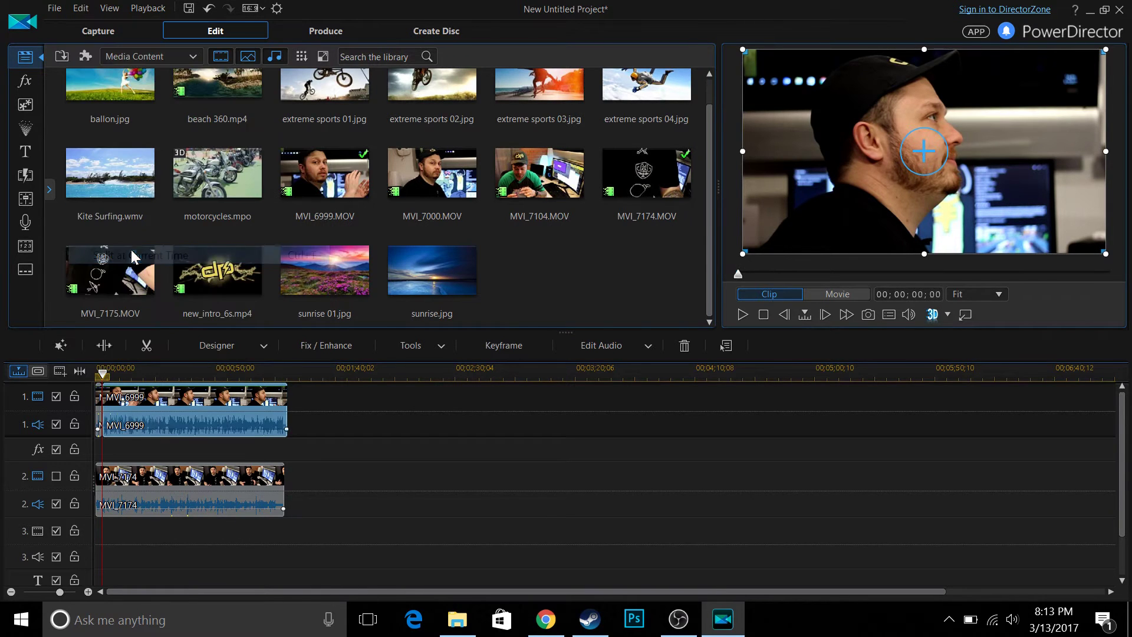
{"action": "left_click", "coordinate": [102, 398]}
{"action": "key", "text": "Delete"}
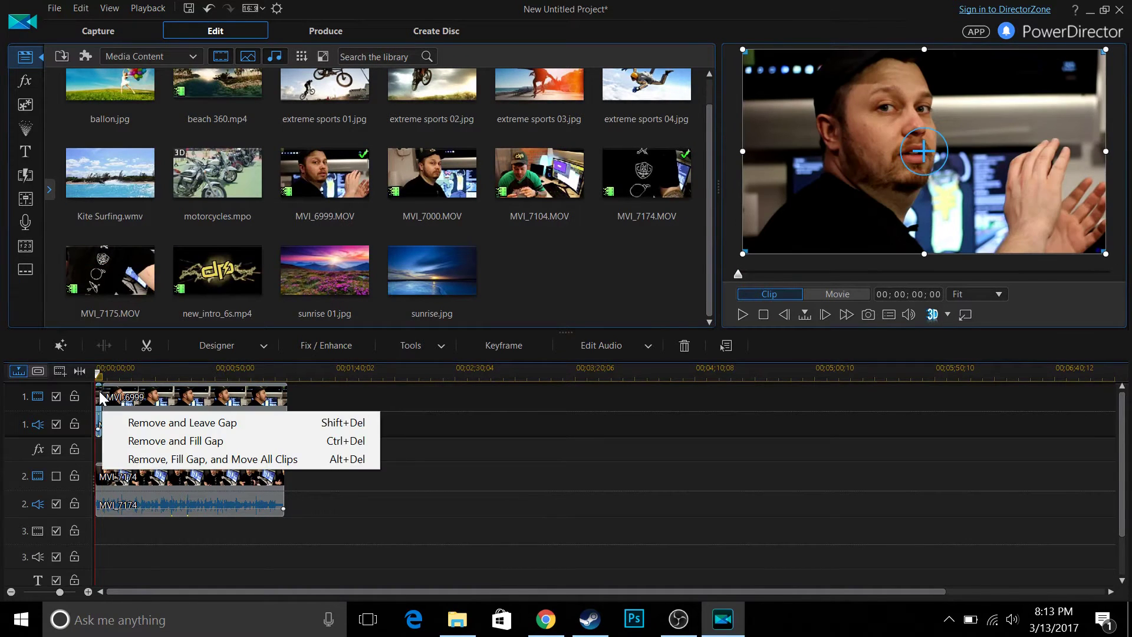
{"action": "left_click", "coordinate": [152, 445]}
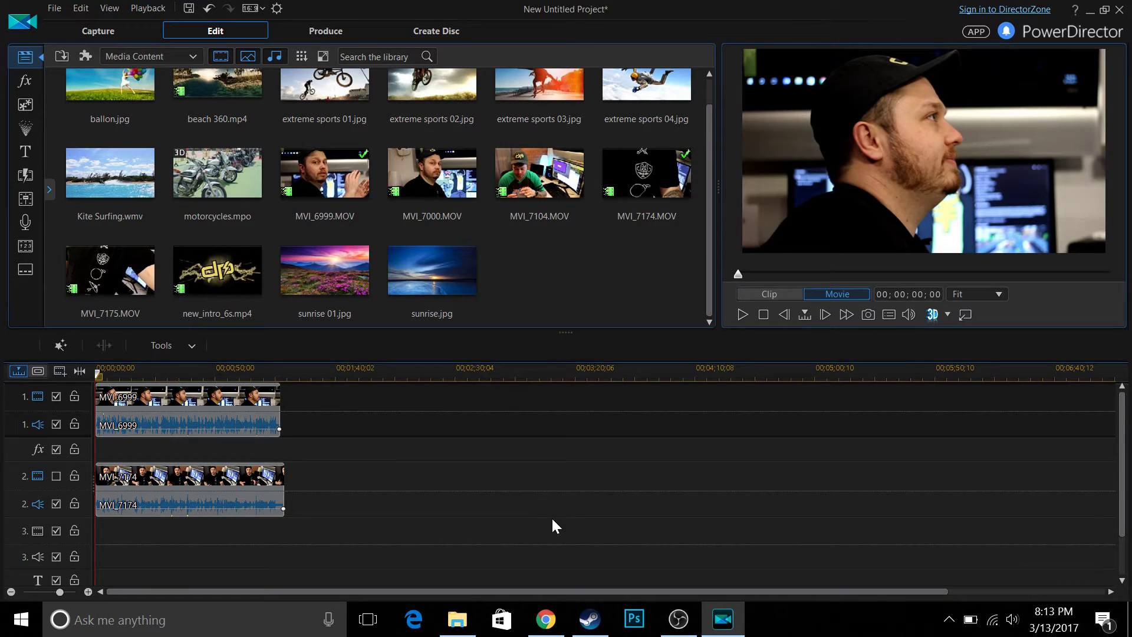
Select both camera clips with Ctrl+A, apply Sync by Audio, and scroll down to tracks 3–4
{"action": "key", "text": "ctrl+a"}
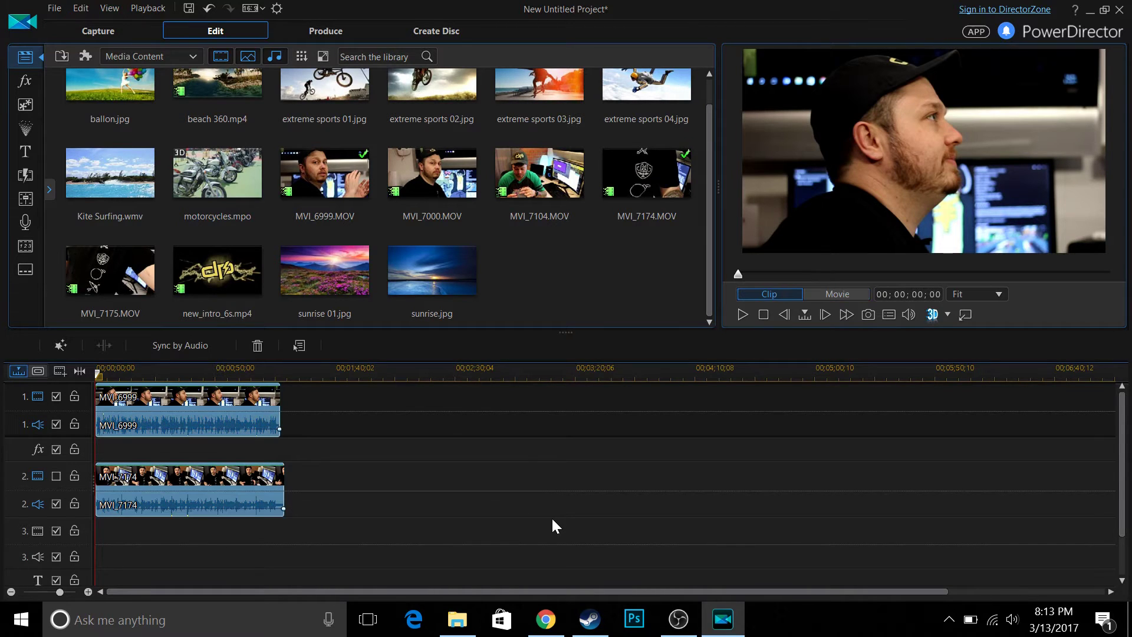
{"action": "left_click", "coordinate": [171, 352]}
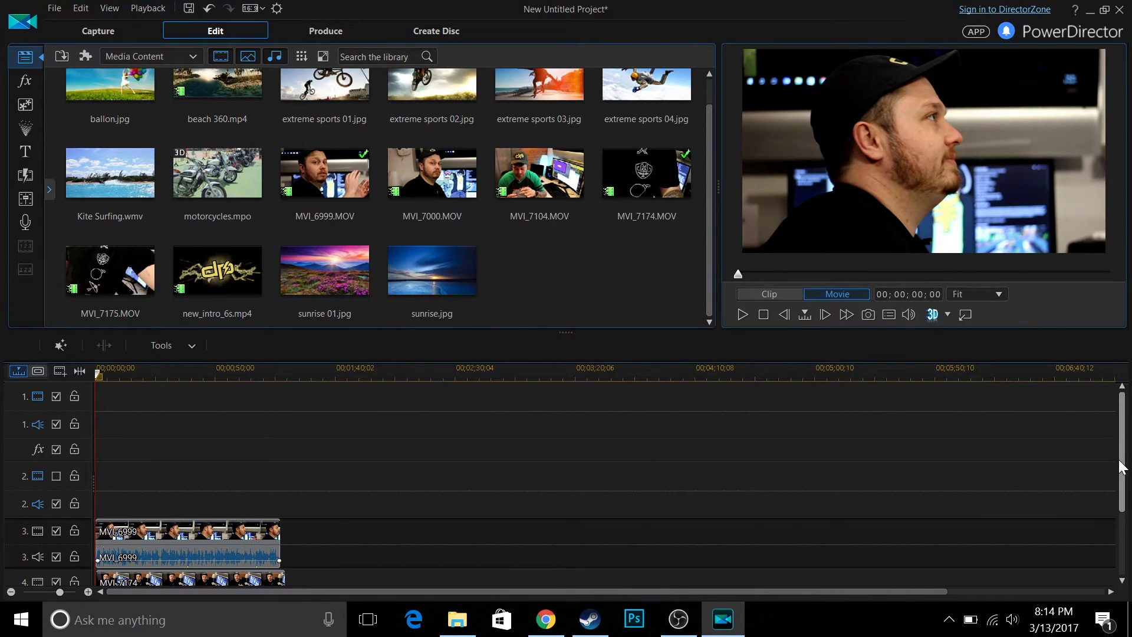
{"action": "left_click_drag", "start_coordinate": [1120, 467], "coordinate": [1120, 502]}
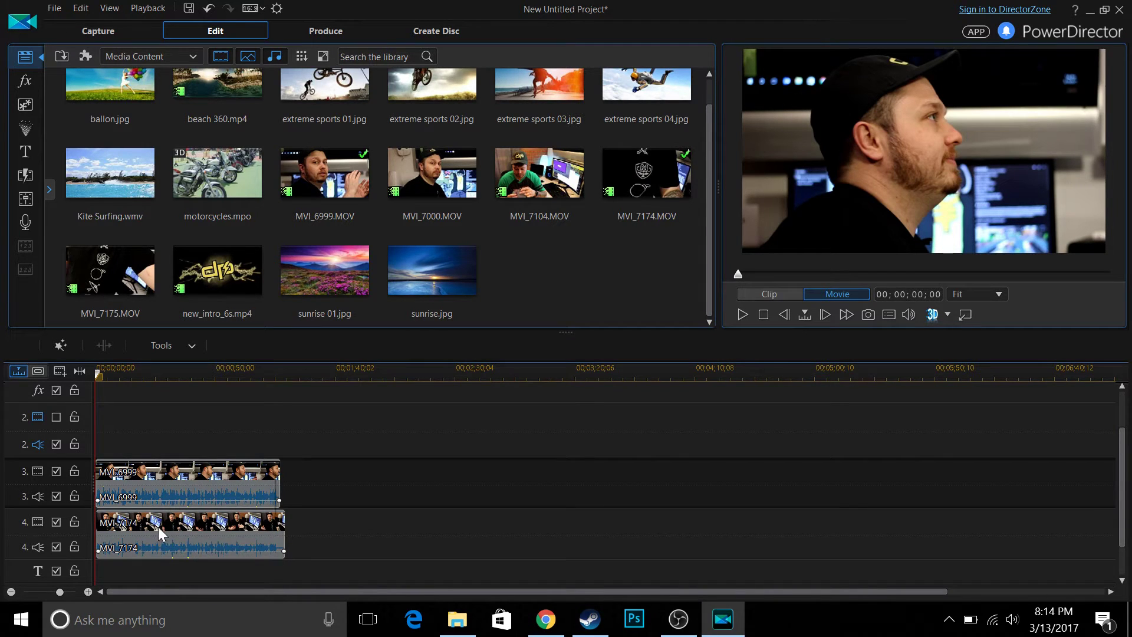
{"action": "right_click", "coordinate": [184, 478]}
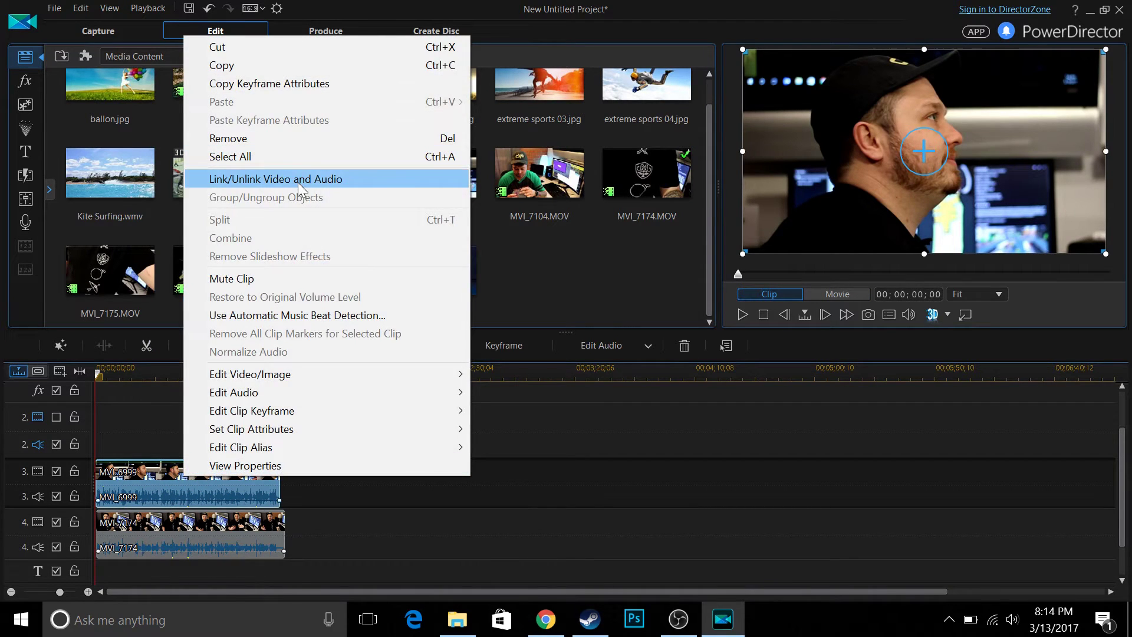
Unlink MVI_6999's audio from its video, delete that audio from track 3, and preview
{"action": "left_click", "coordinate": [297, 181]}
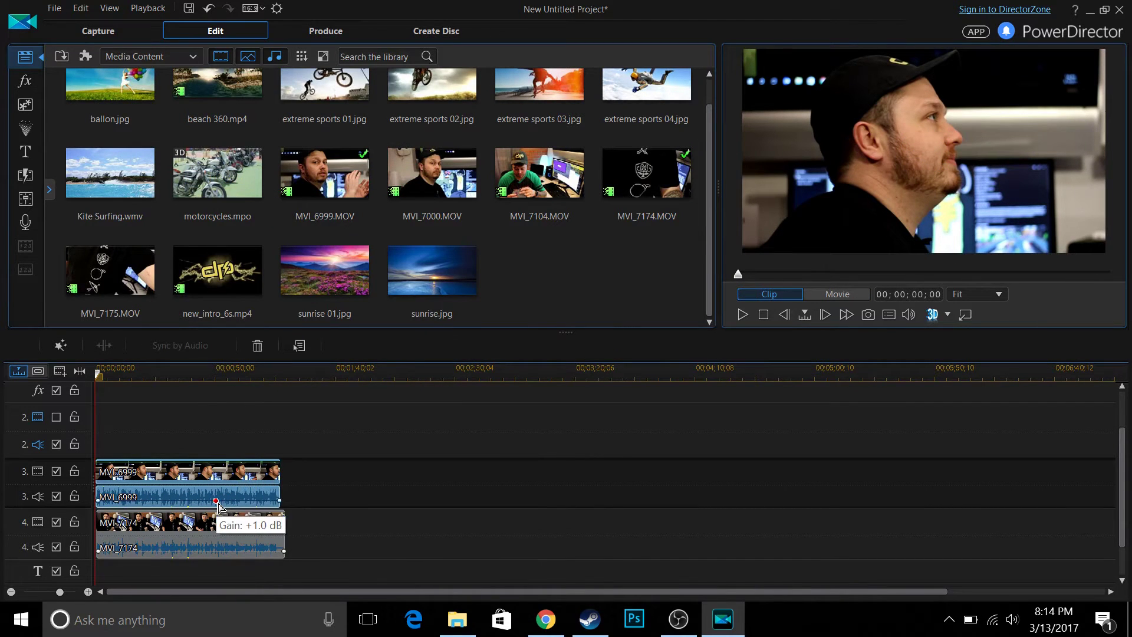
{"action": "left_click", "coordinate": [230, 528]}
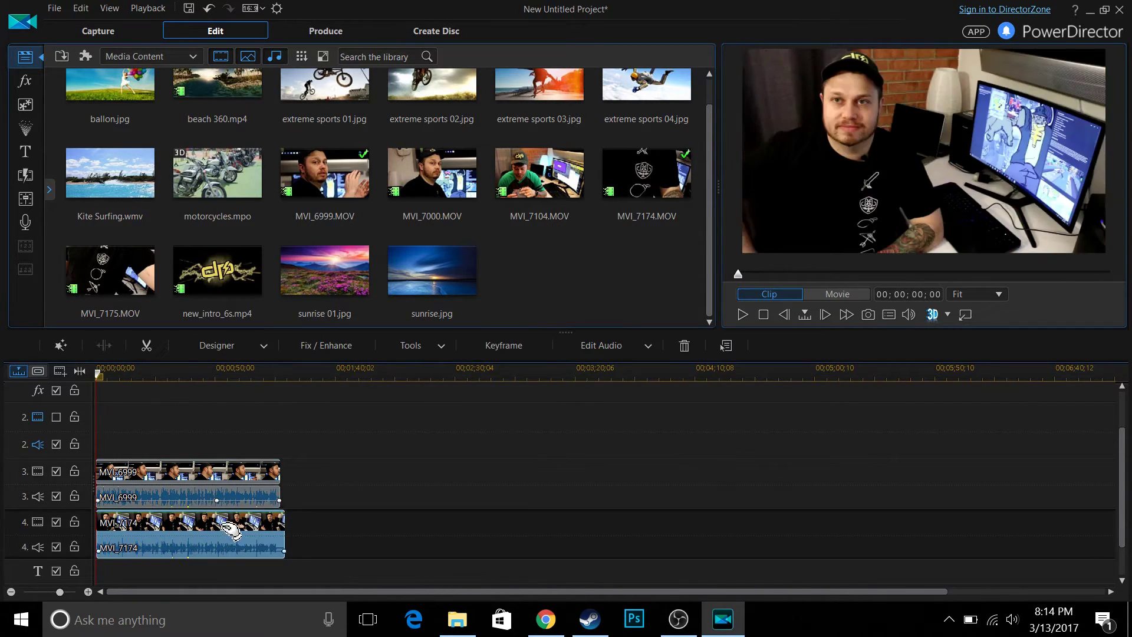
{"action": "left_click", "coordinate": [236, 498]}
{"action": "key", "text": "Delete"}
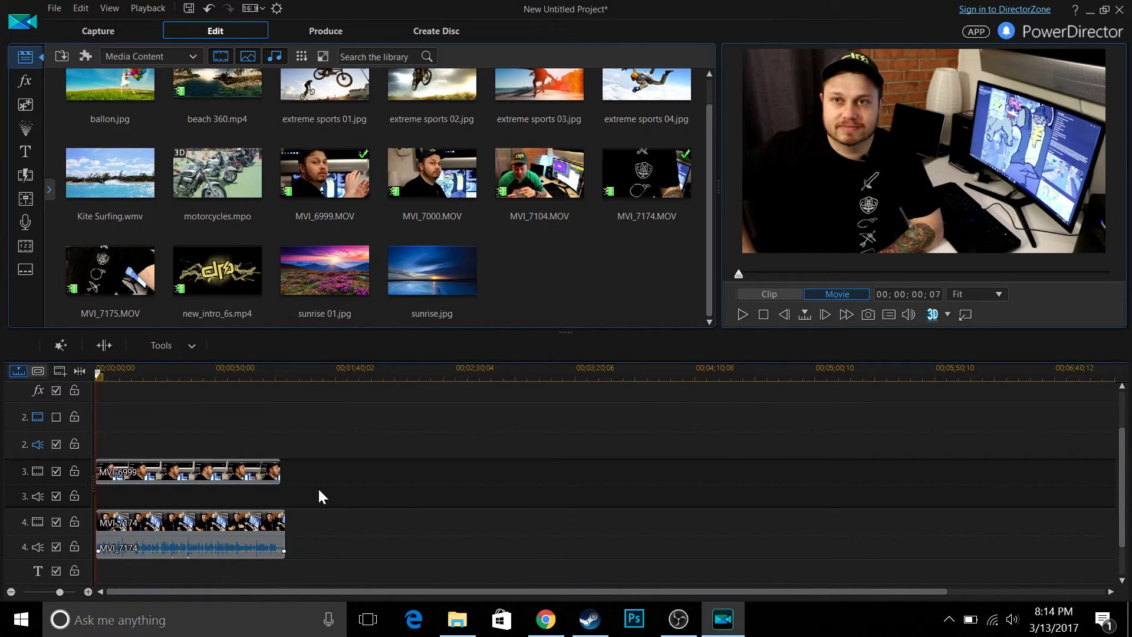
{"action": "key", "text": "space"}
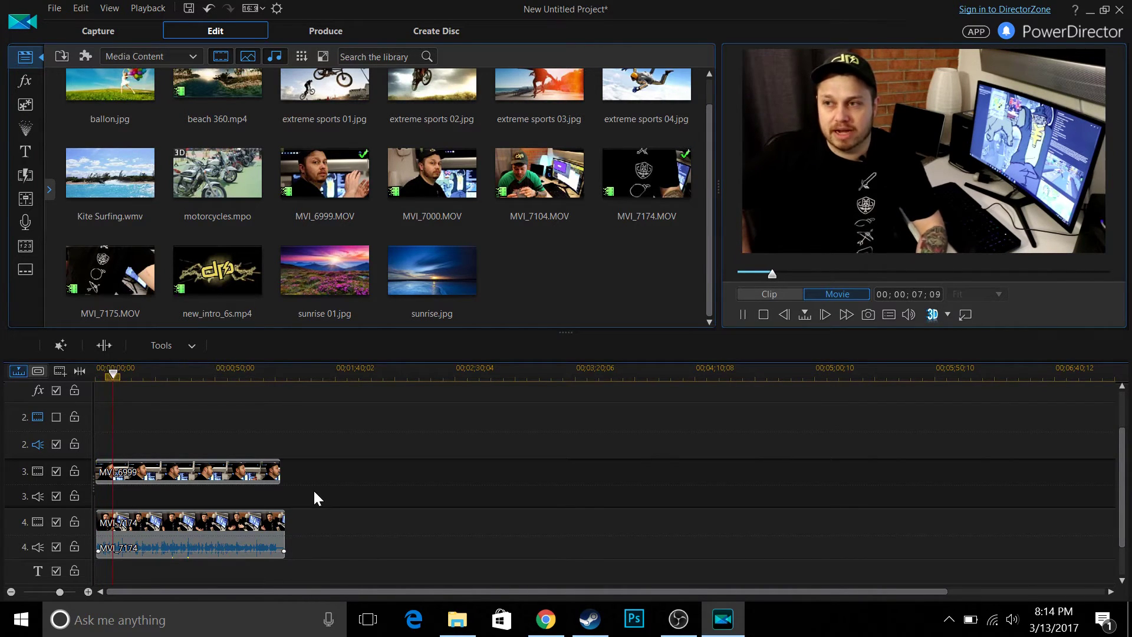
Unlink MVI_7174's audio from its video and split the video at the first cut point with Ctrl+T
{"action": "key", "text": "space"}
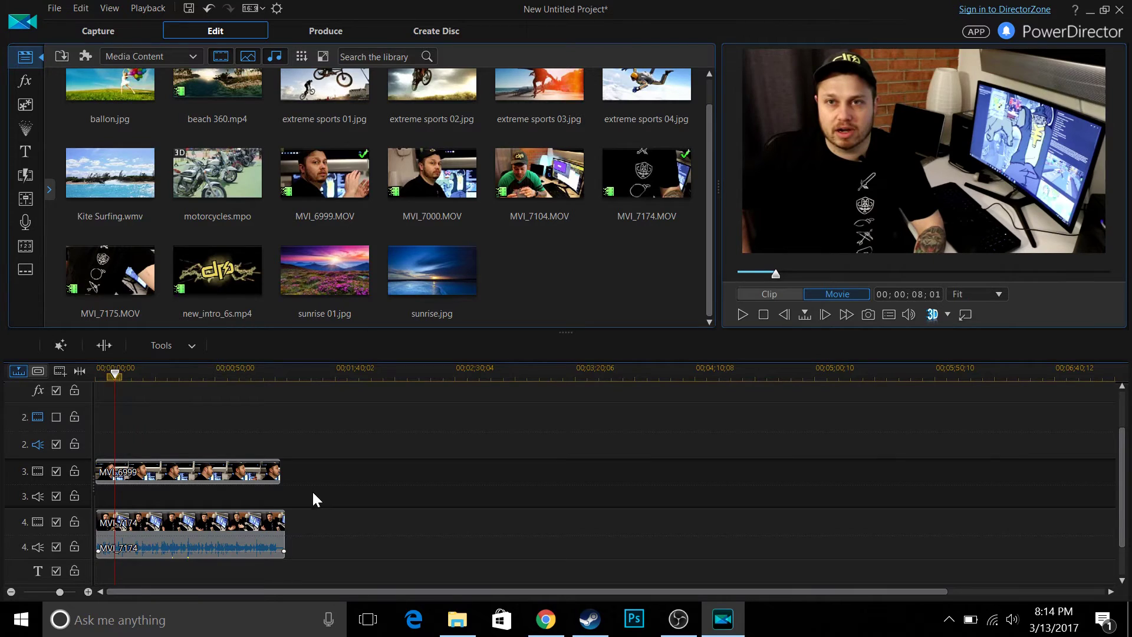
{"action": "right_click", "coordinate": [118, 514]}
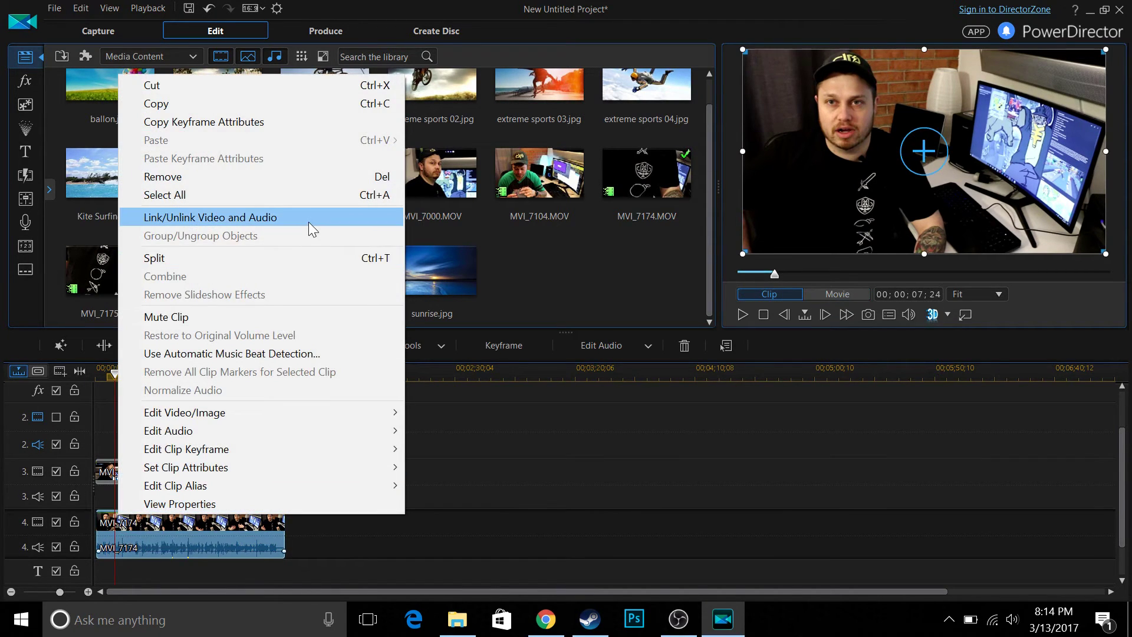
{"action": "left_click", "coordinate": [309, 221]}
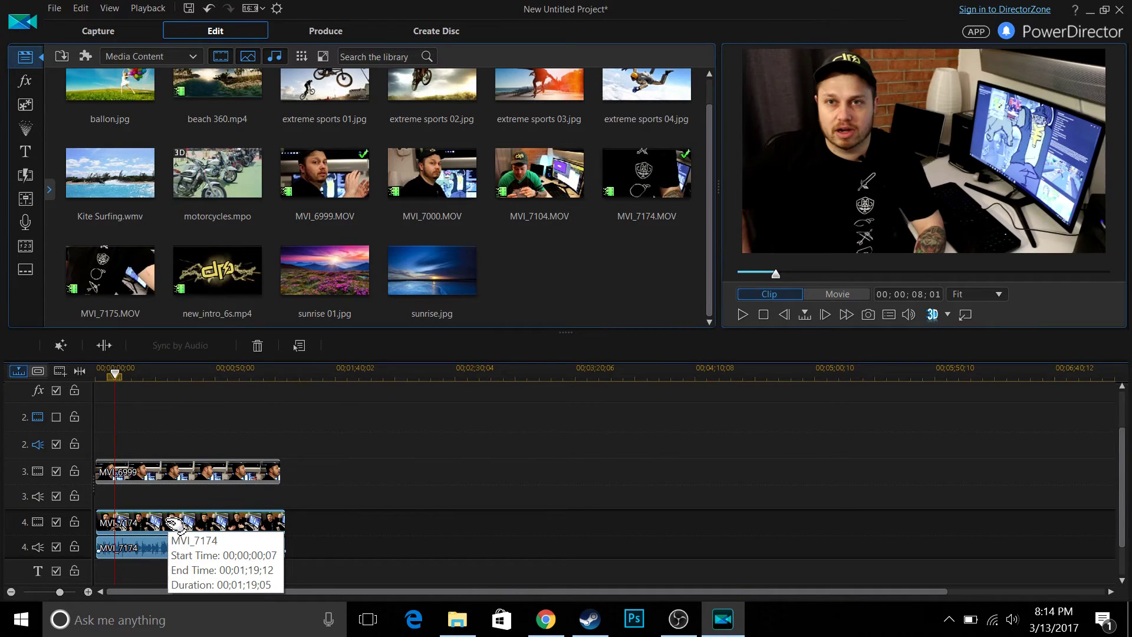
{"action": "left_click", "coordinate": [144, 547]}
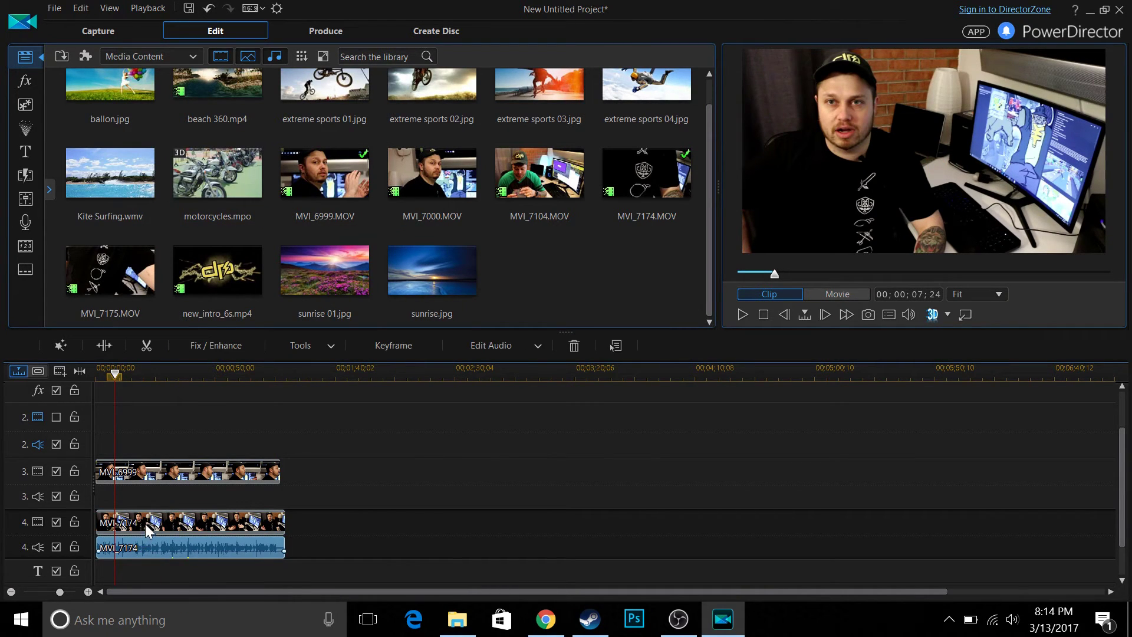
{"action": "left_click", "coordinate": [145, 523]}
{"action": "key", "text": "space"}
{"action": "key", "text": "space"}
{"action": "key", "text": "ctrl+t"}
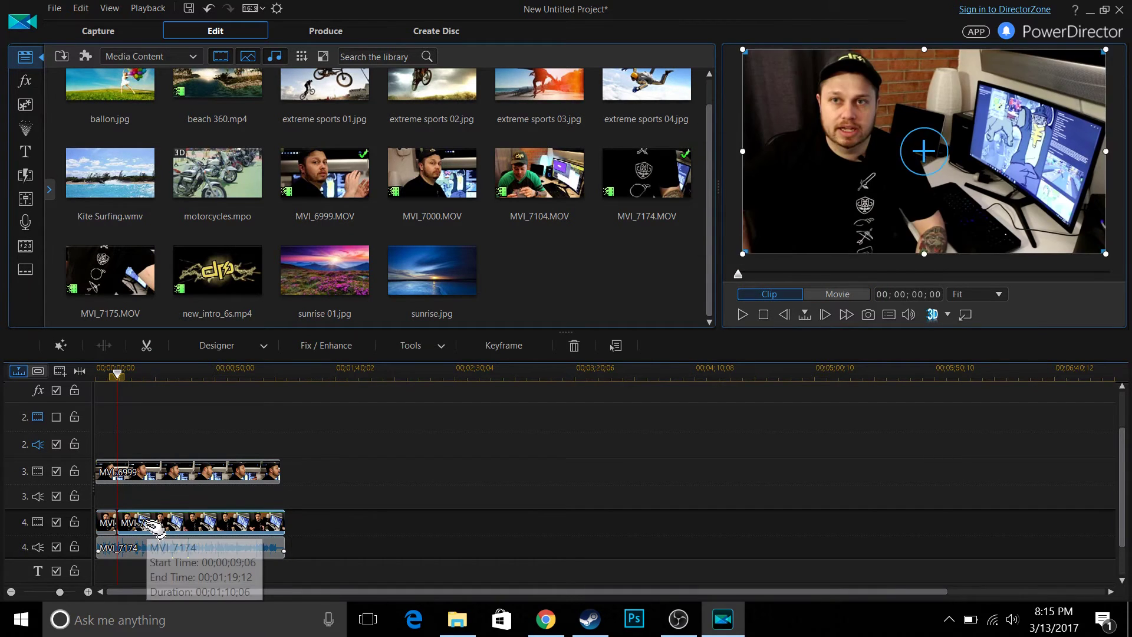
{"action": "key", "text": "space"}
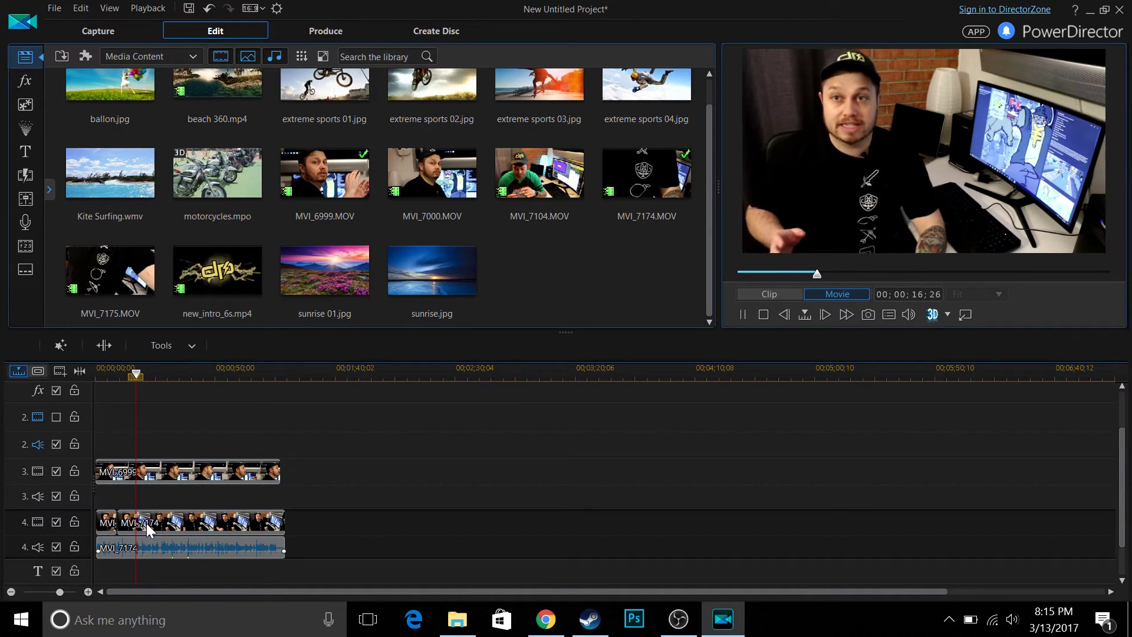
Split the clips at the next cut, remove MVI_7174's middle piece with Remove and Leave Gap, and rewind to about 5 seconds
{"action": "key", "text": "space"}
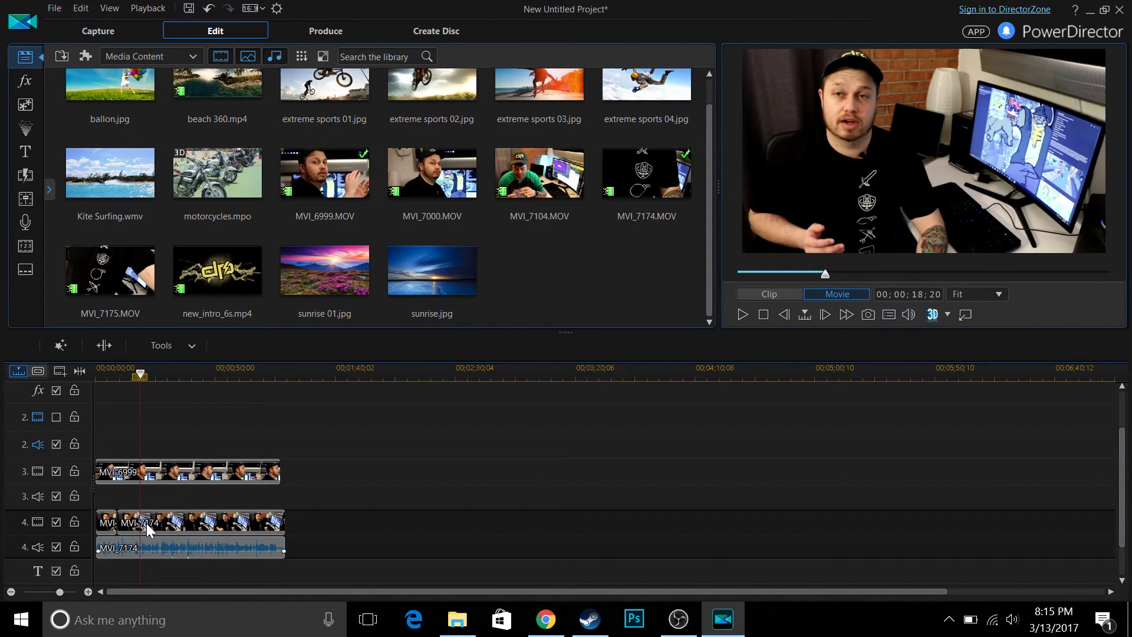
{"action": "key", "text": "ctrl+t"}
{"action": "left_click", "coordinate": [129, 521]}
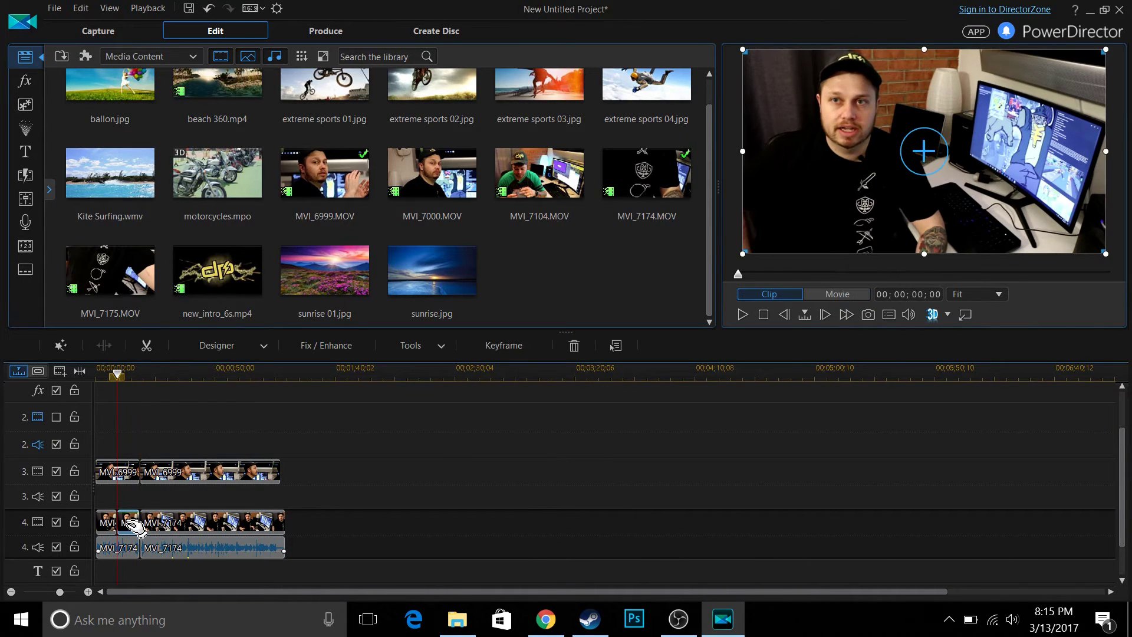
{"action": "key", "text": "Delete"}
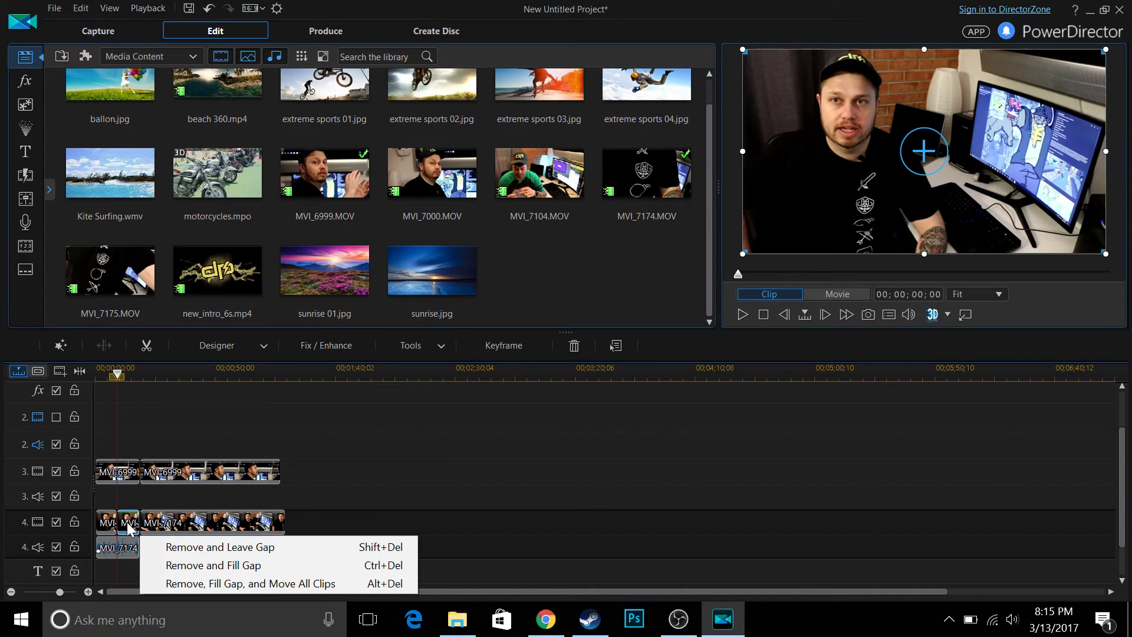
{"action": "left_click", "coordinate": [250, 547]}
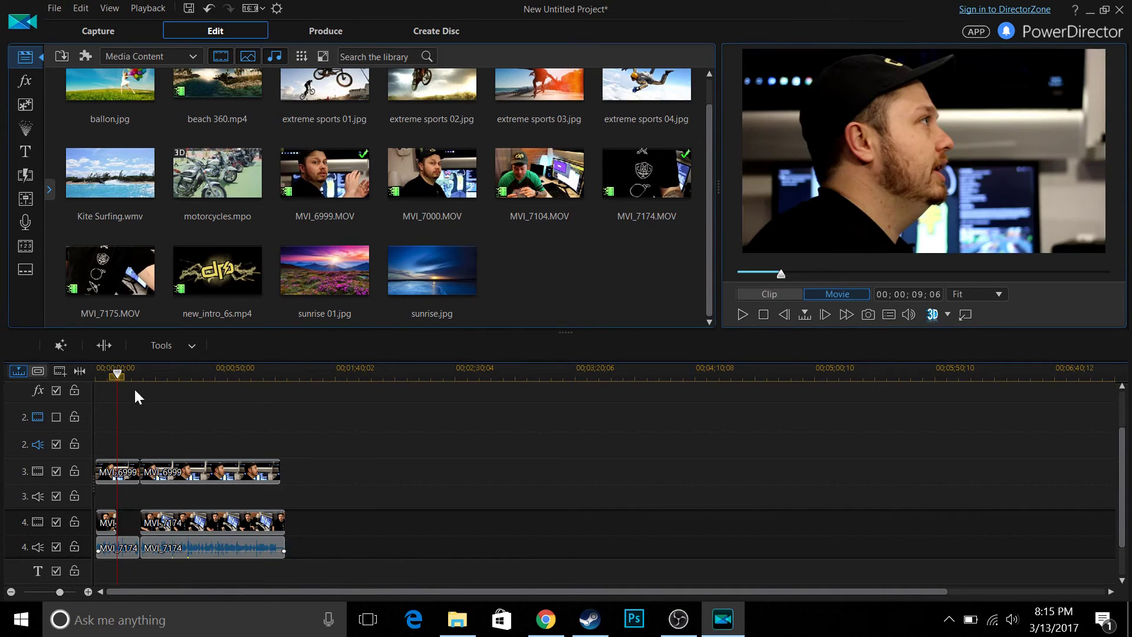
{"action": "left_click_drag", "start_coordinate": [121, 382], "coordinate": [109, 384]}
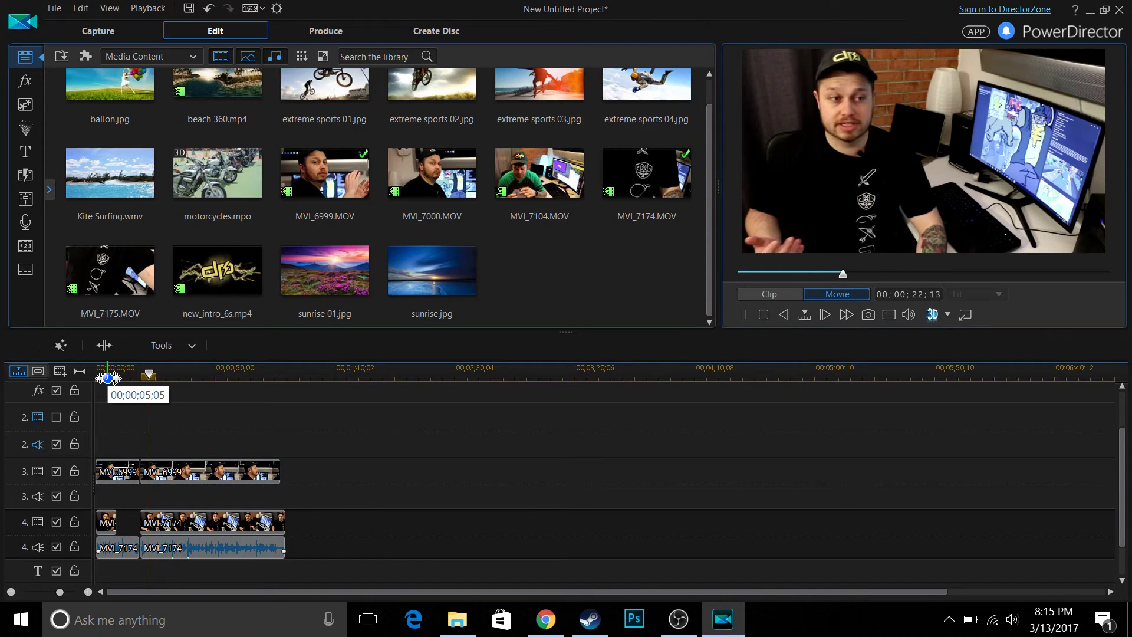
{"action": "left_click", "coordinate": [197, 521]}
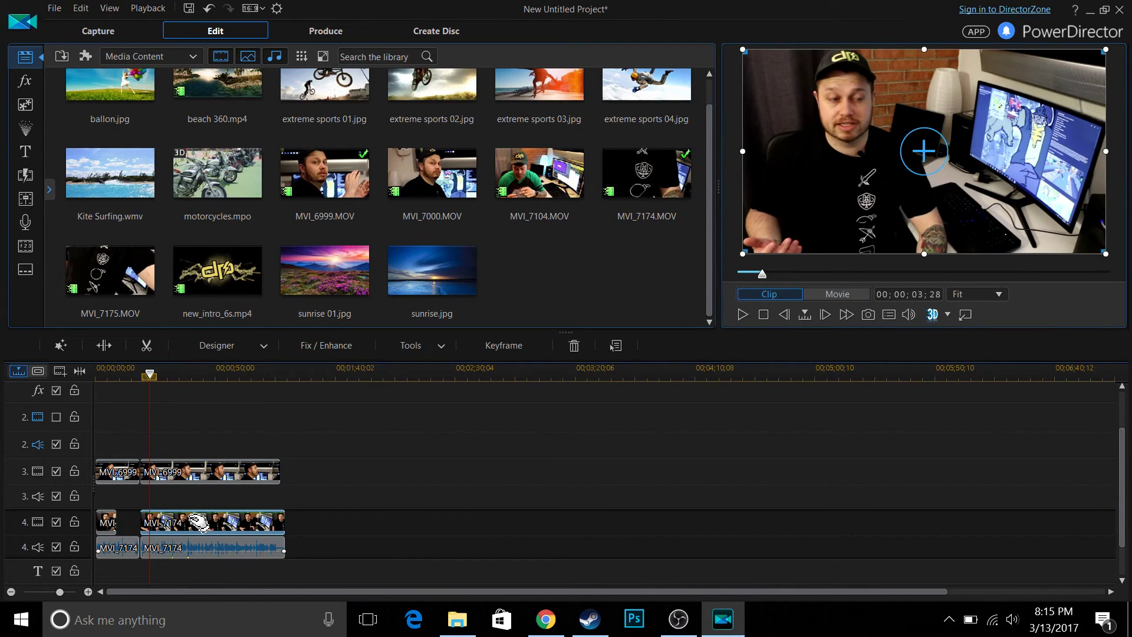
Remove another short piece of MVI_7174 on track 4 leaving a gap, then replay from about 4 seconds
{"action": "key", "text": "space"}
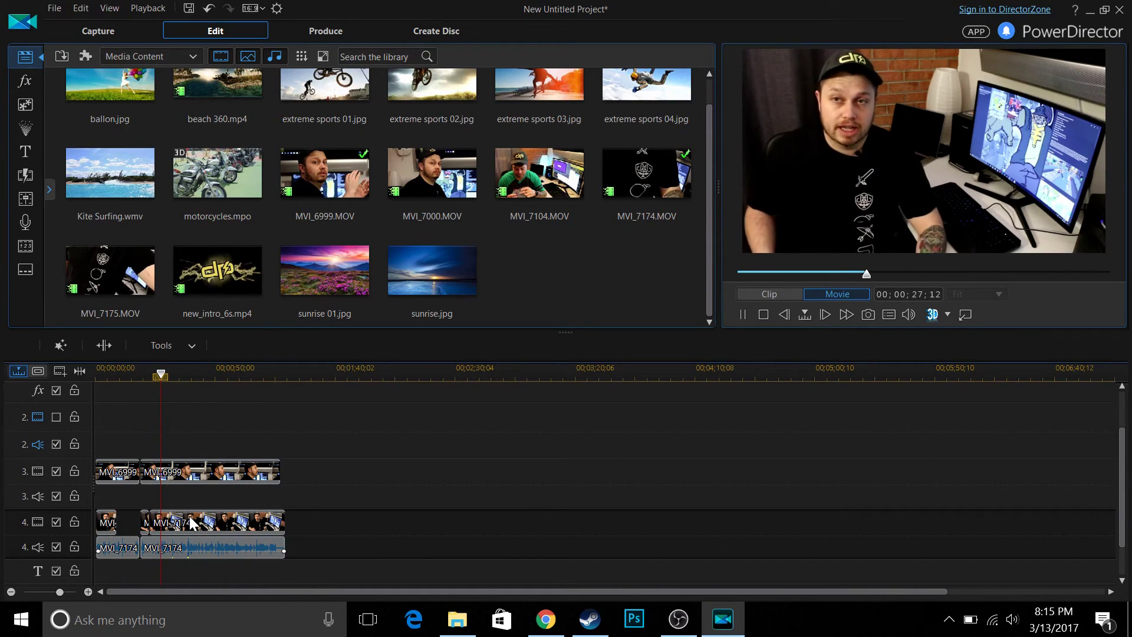
{"action": "left_click", "coordinate": [192, 522]}
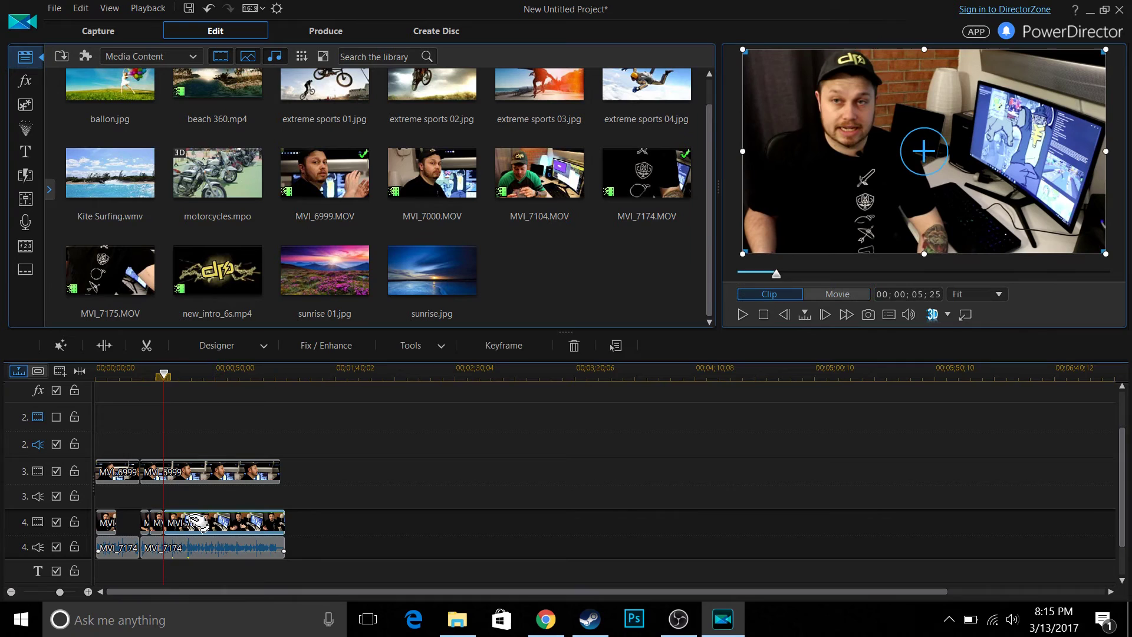
{"action": "left_click", "coordinate": [164, 523]}
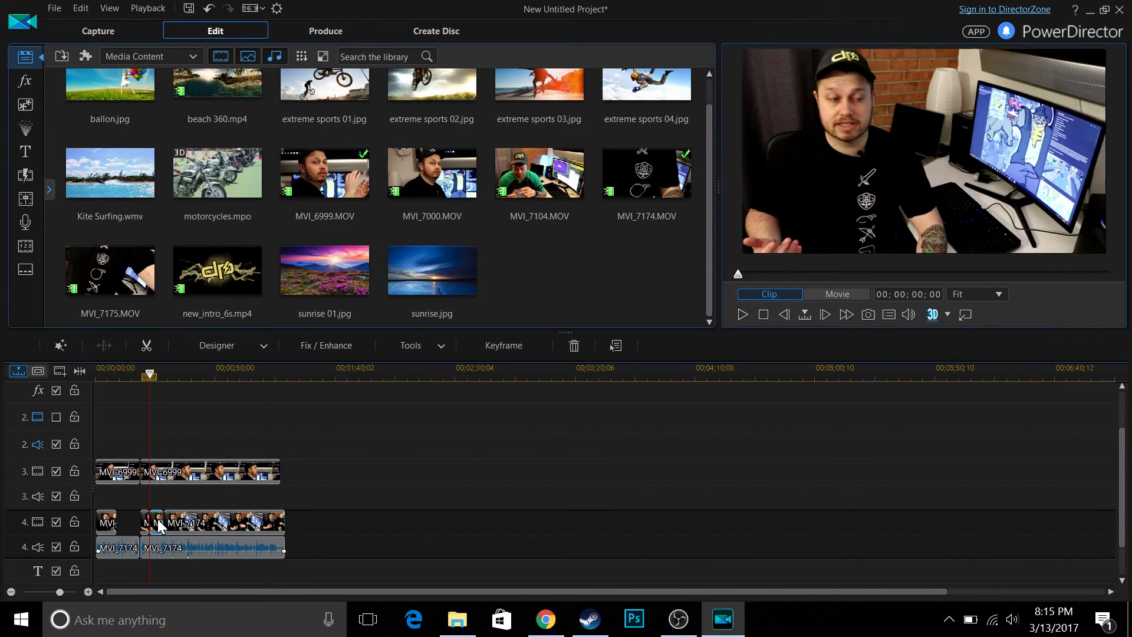
{"action": "right_click", "coordinate": [159, 523]}
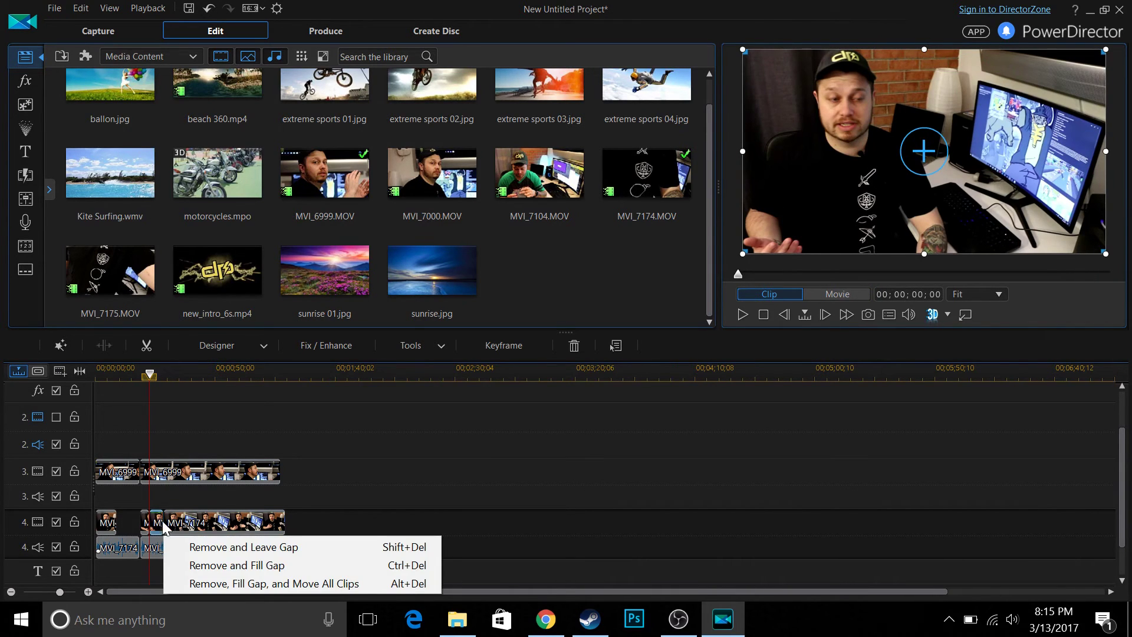
{"action": "left_click", "coordinate": [193, 544]}
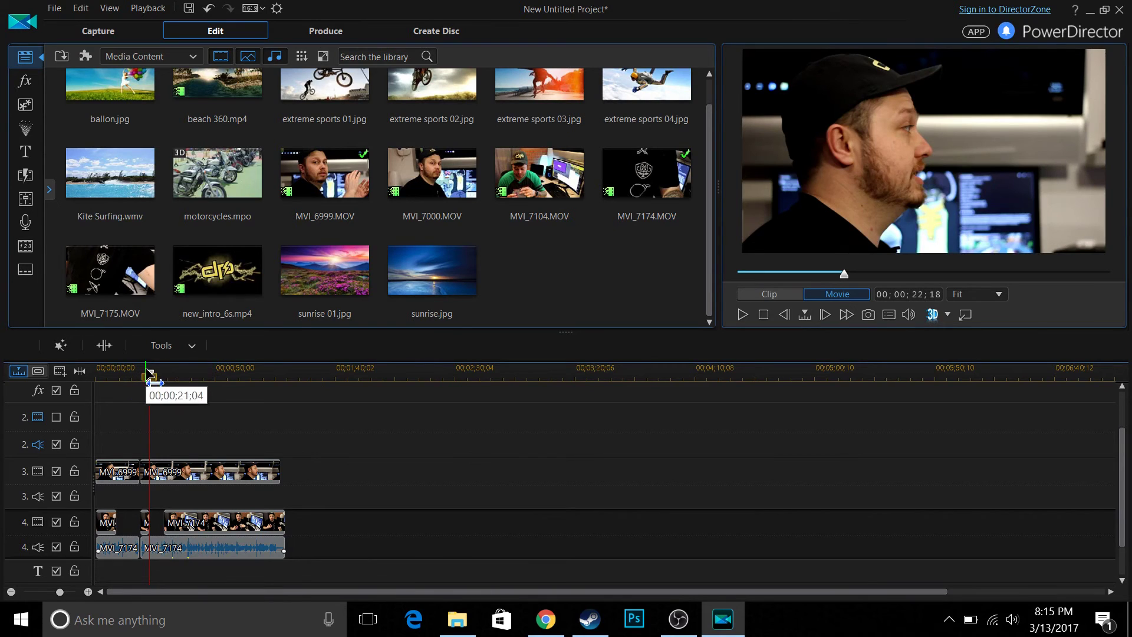
{"action": "left_click_drag", "start_coordinate": [151, 374], "coordinate": [107, 376]}
{"action": "key", "text": "space"}
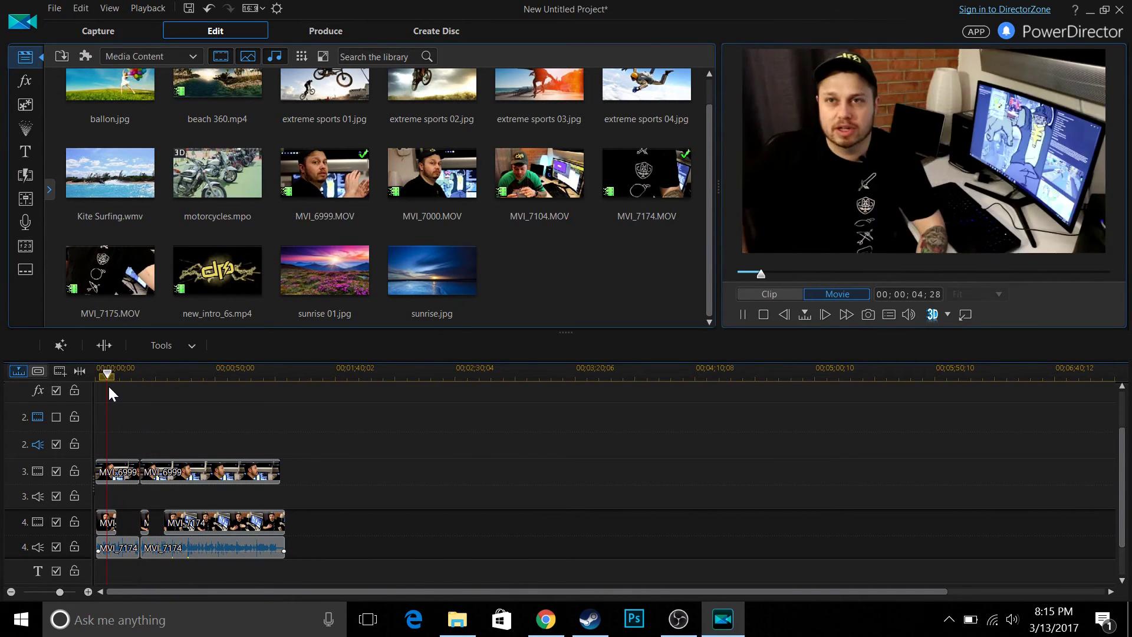